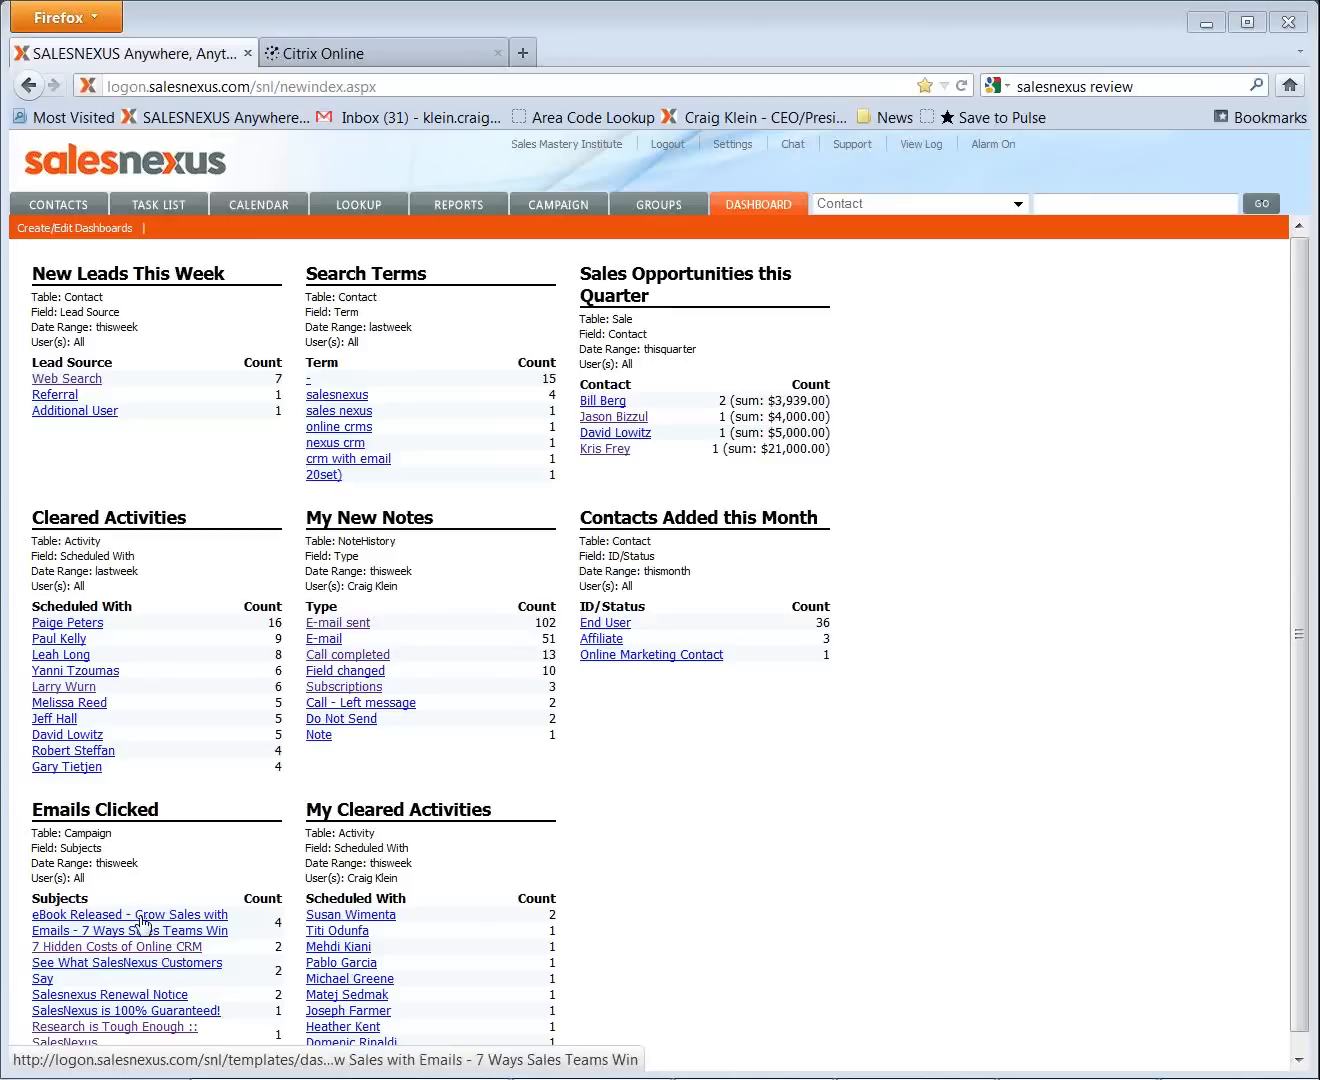
# View the contacts behind the eBook Released email in the Emails Clicked dashboard and return to the dashboard overview
pyautogui.click(145, 921)
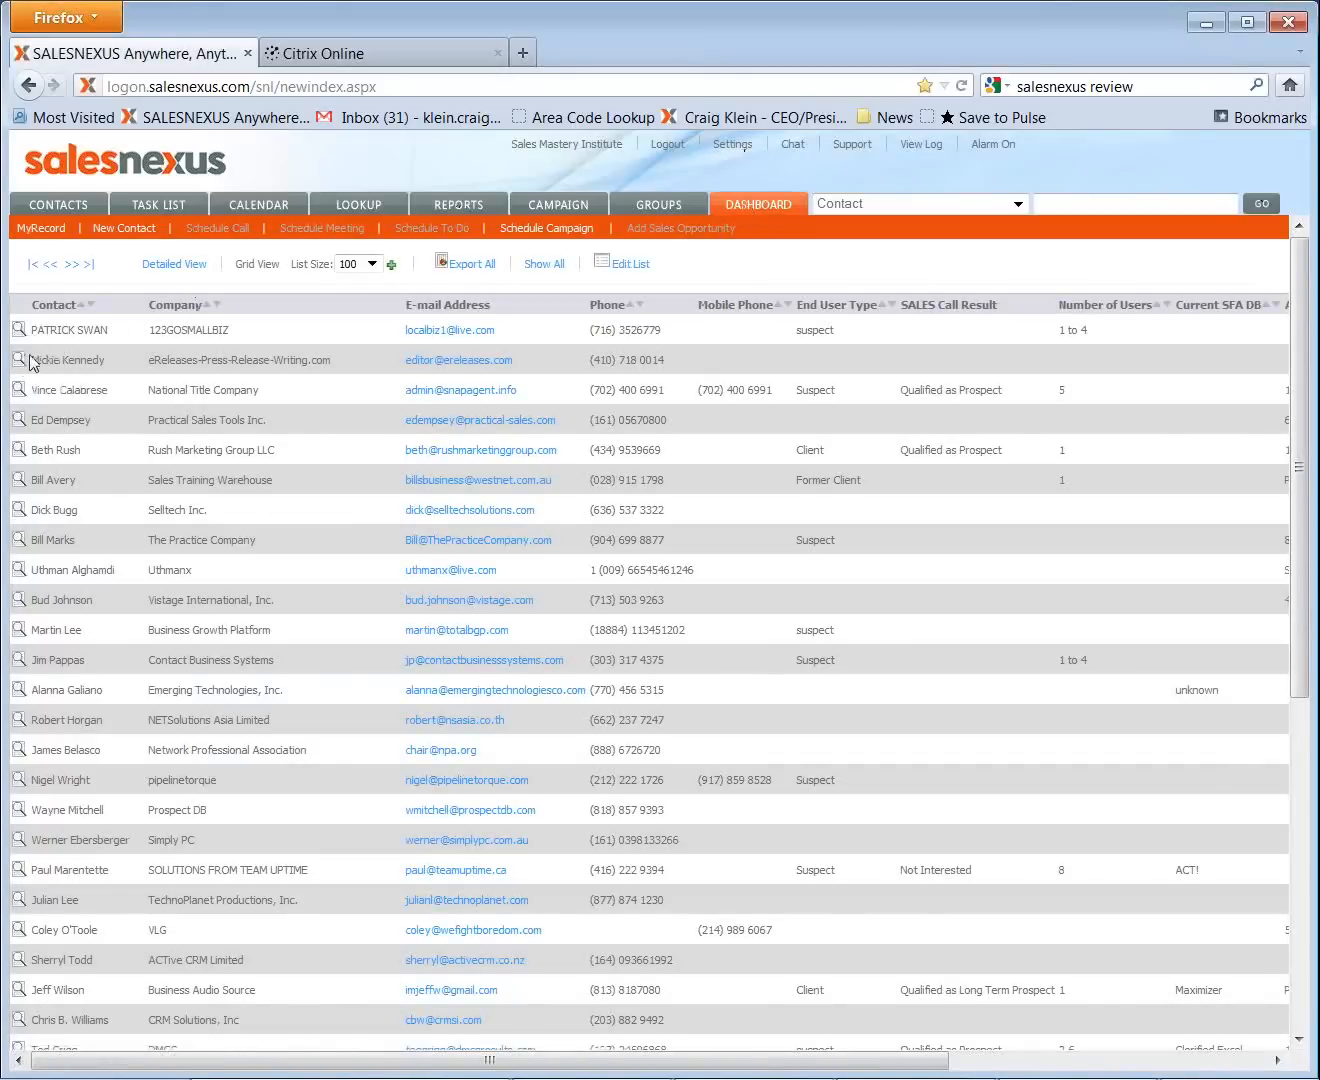
pyautogui.click(756, 205)
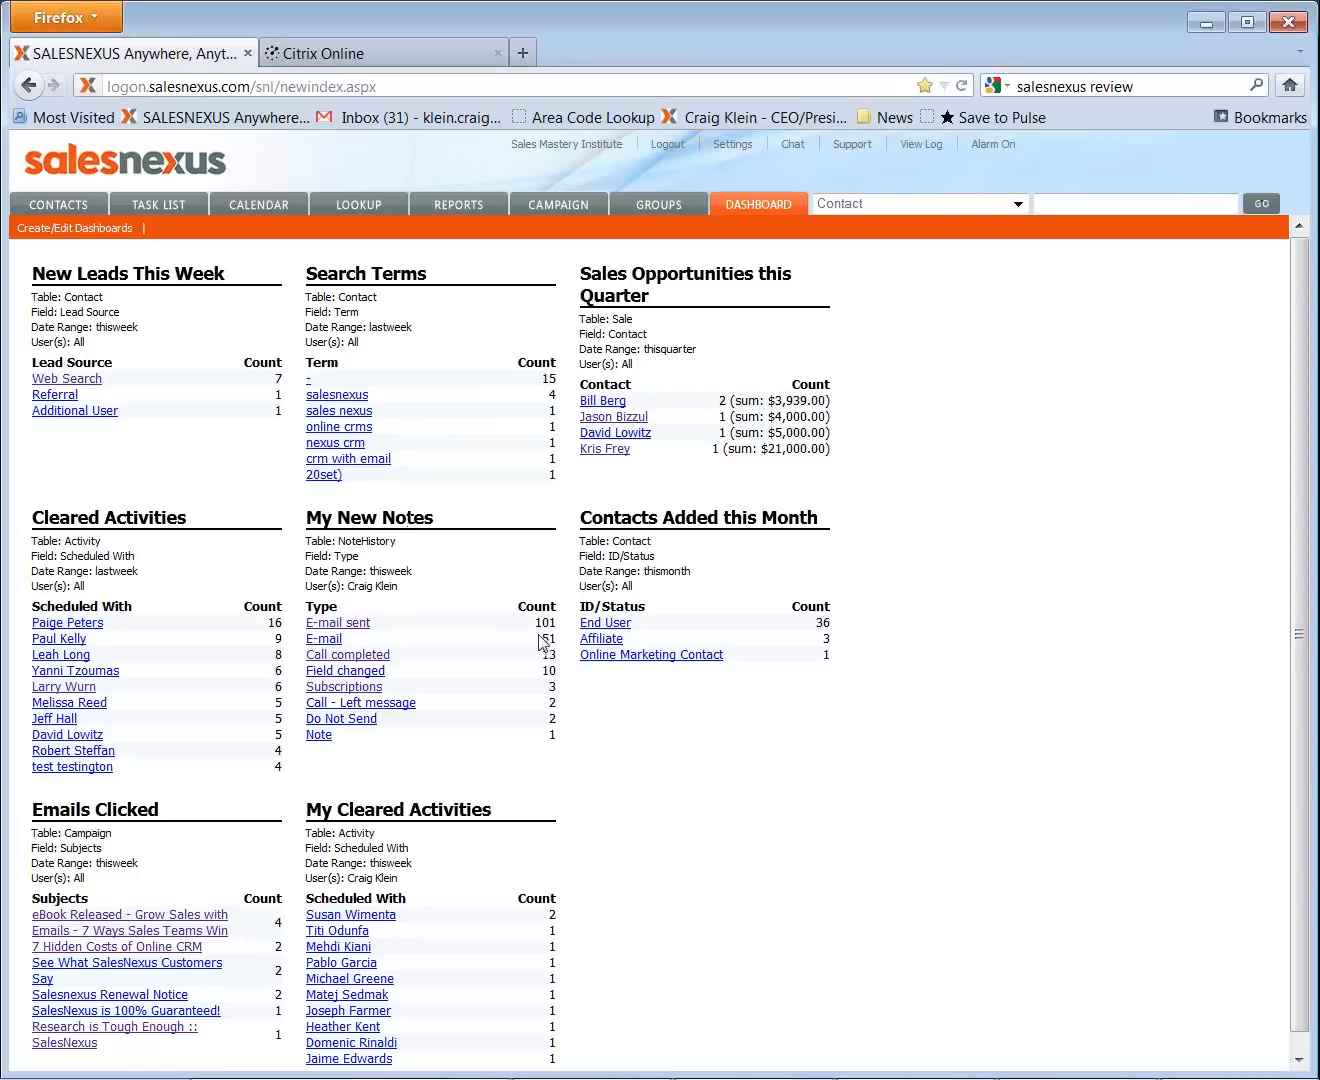
# Move the Contacts Added this Month dashboard down one place in the dashboard order and return to the overview
pyautogui.click(56, 230)
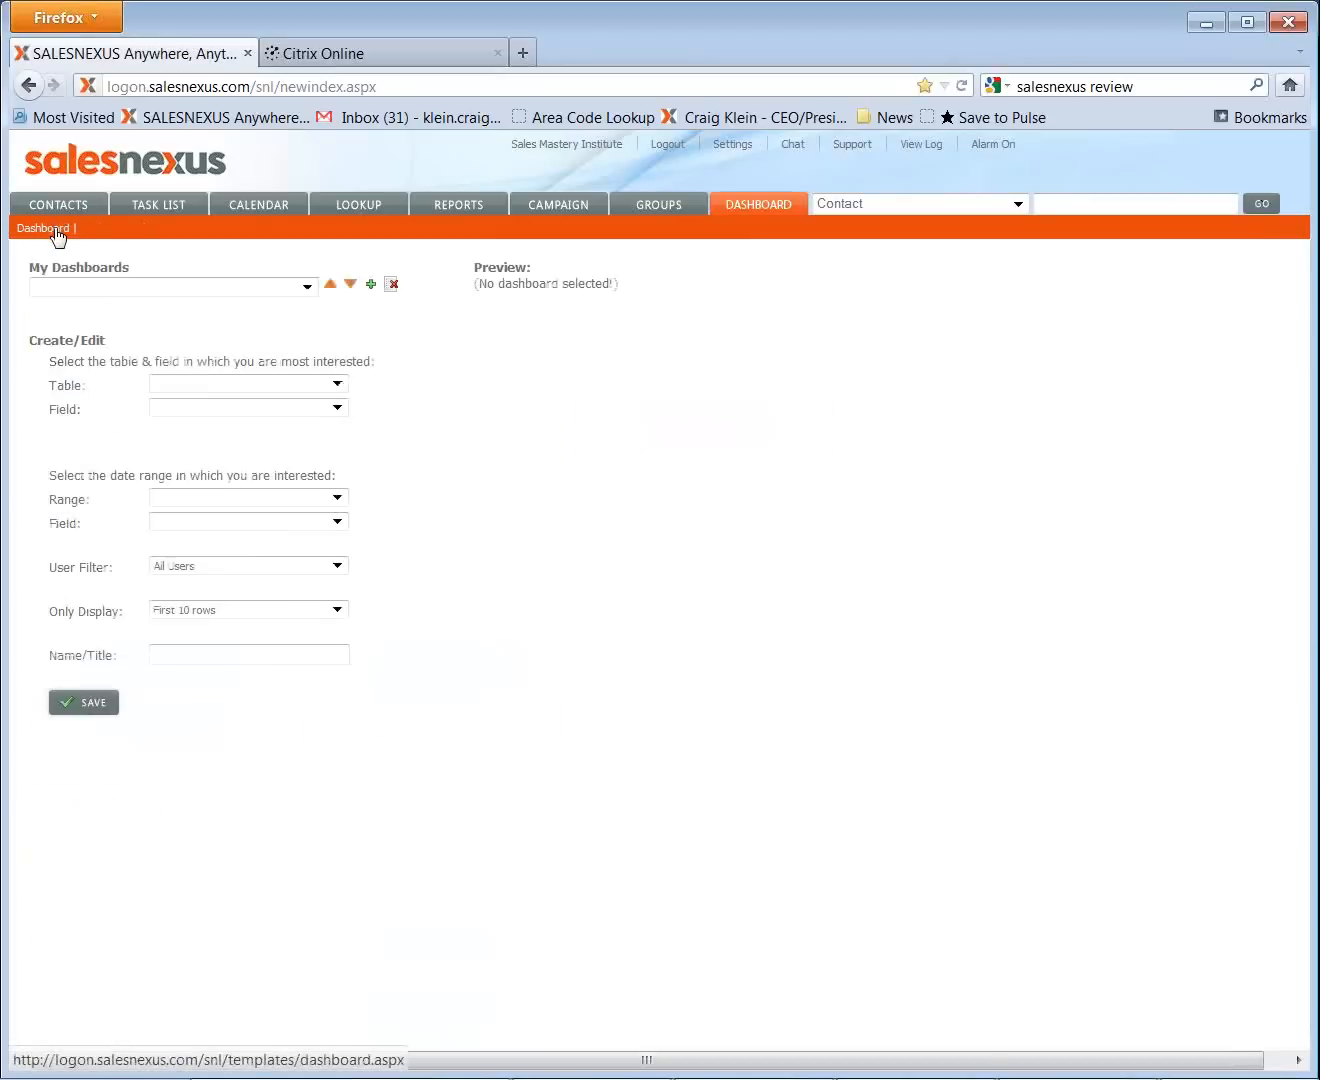
pyautogui.click(308, 288)
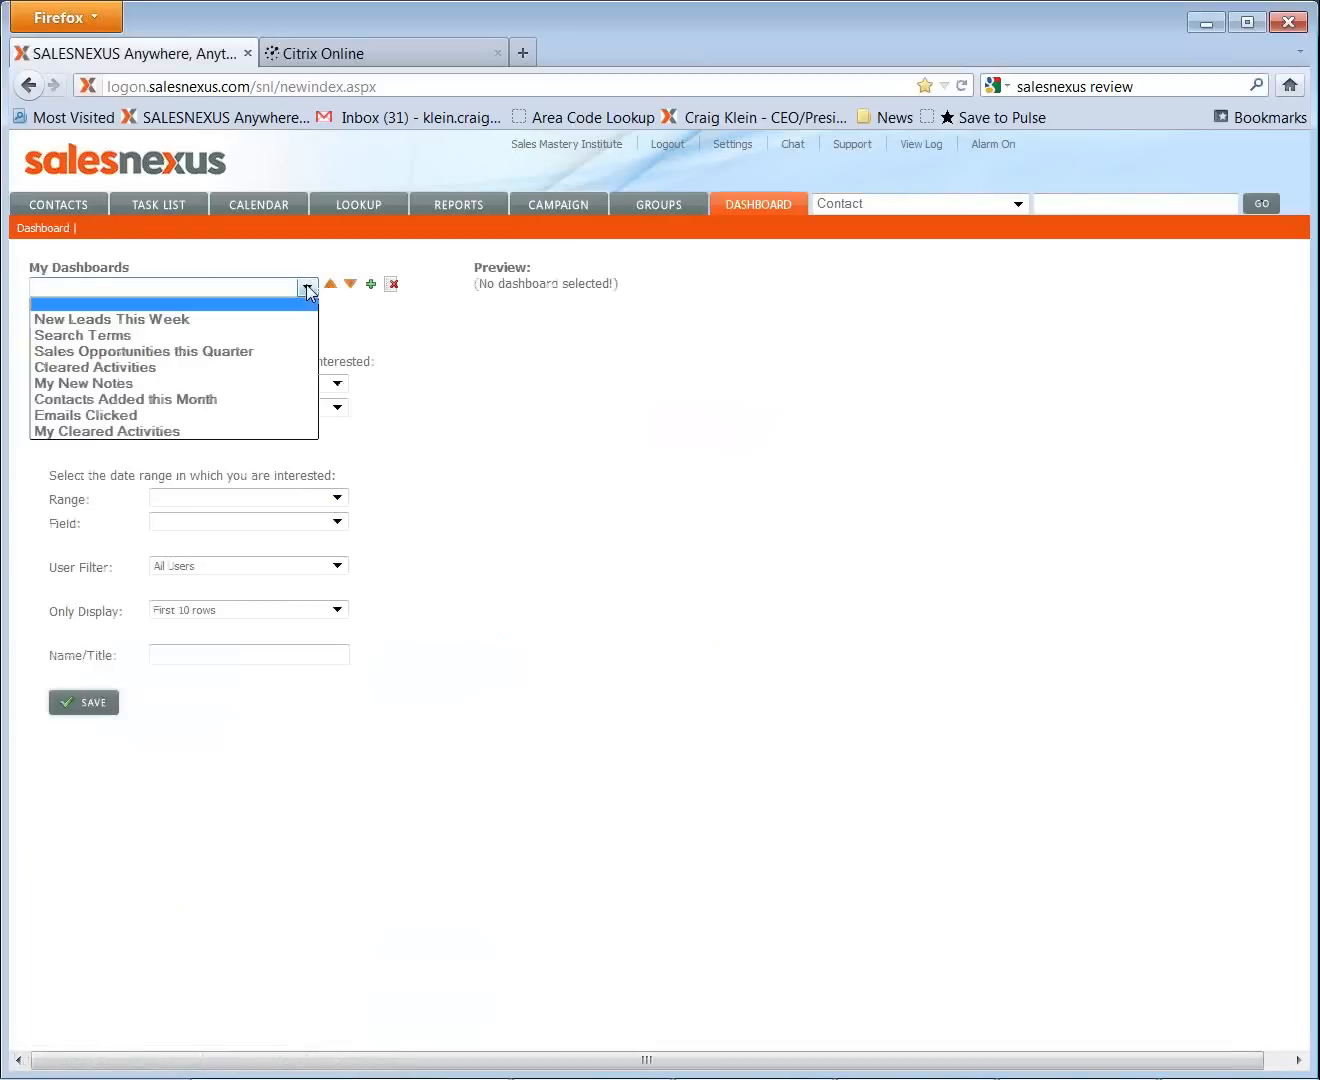
pyautogui.click(146, 399)
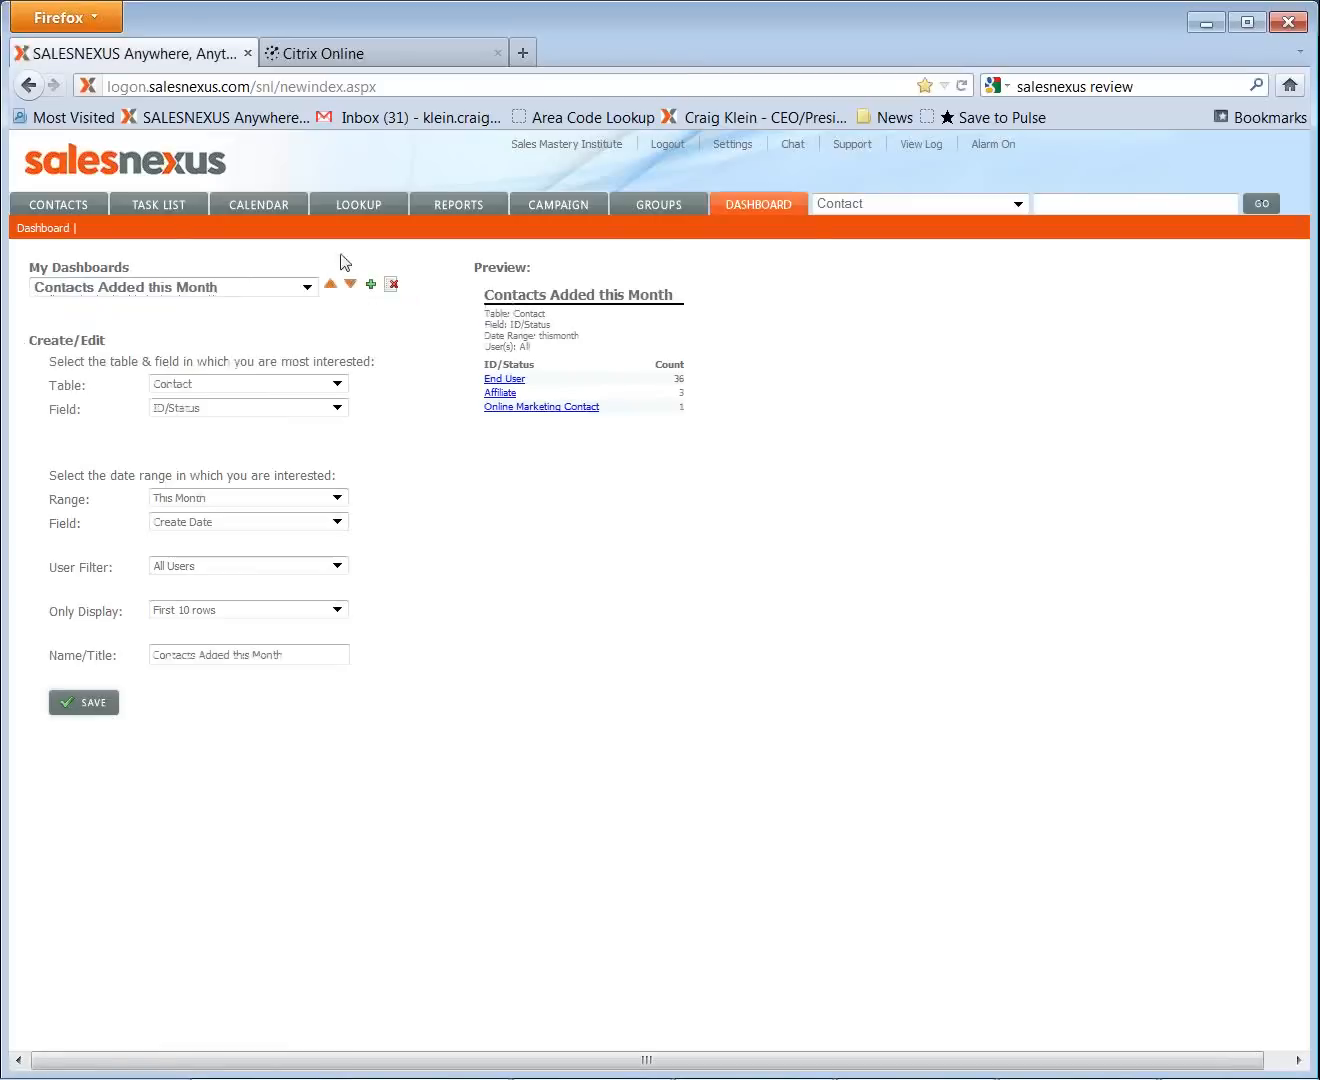
pyautogui.click(745, 209)
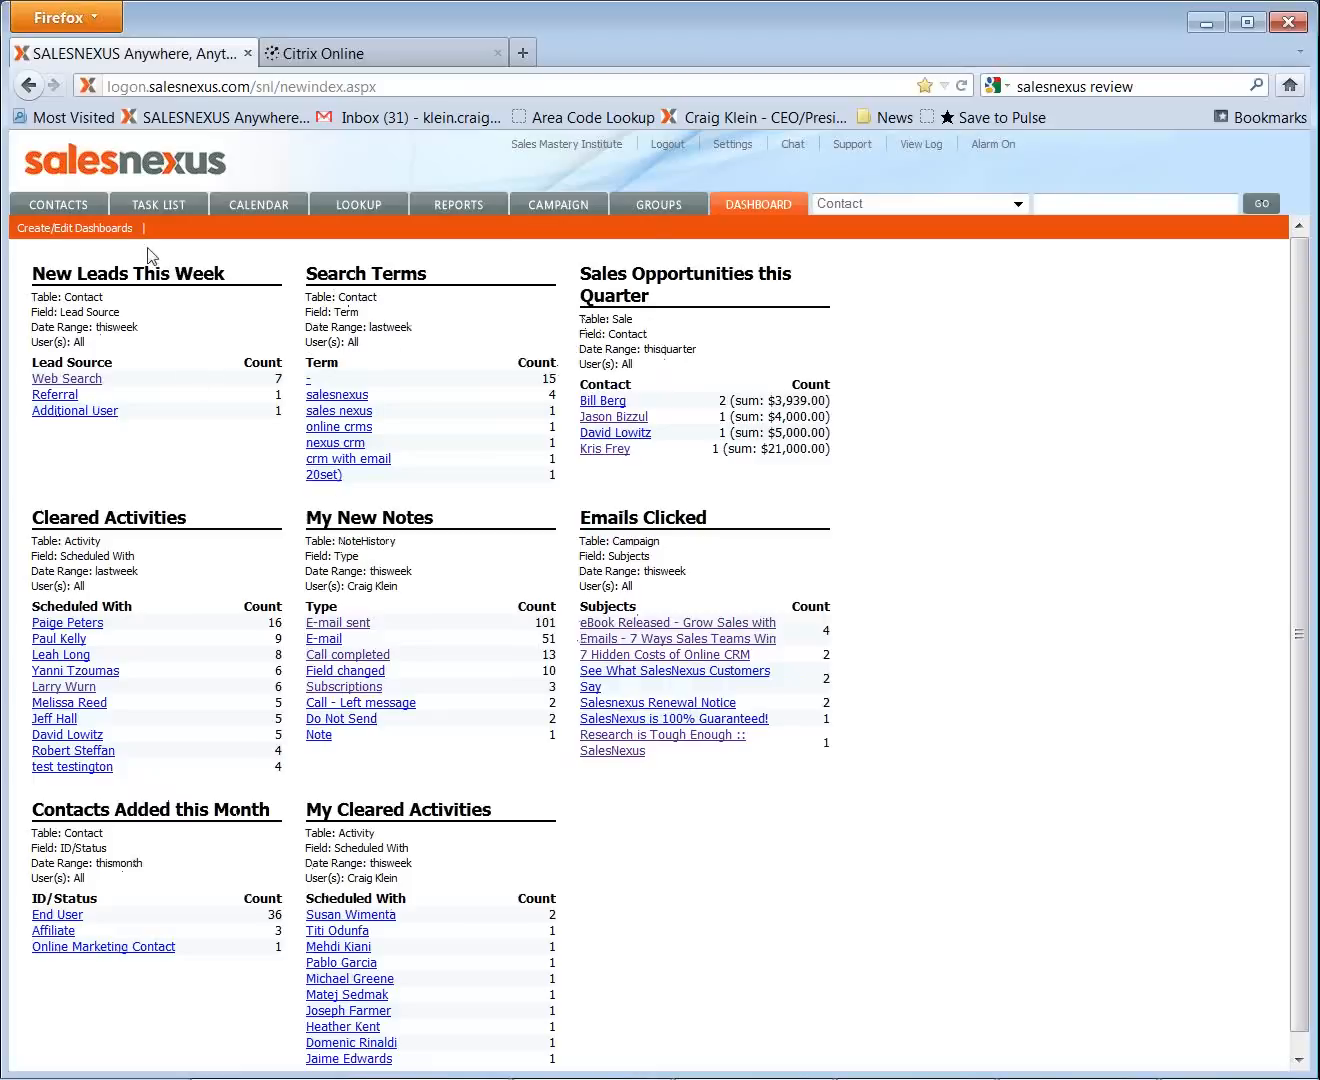
# Start a new dashboard based on the Activity table with Scheduled For as its field
pyautogui.click(66, 230)
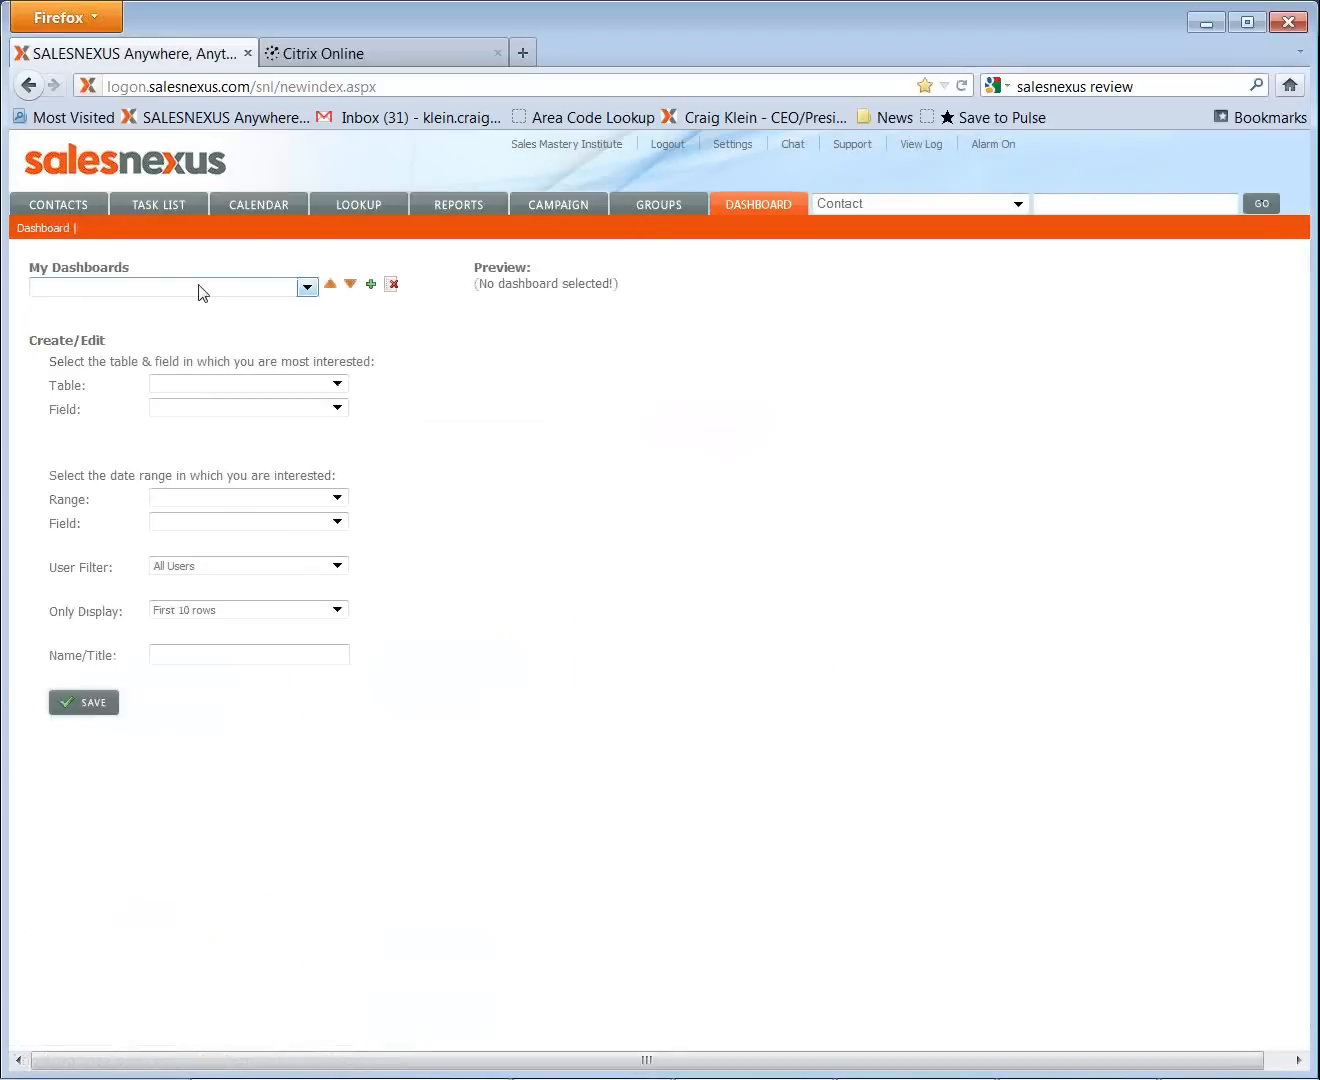
pyautogui.click(228, 388)
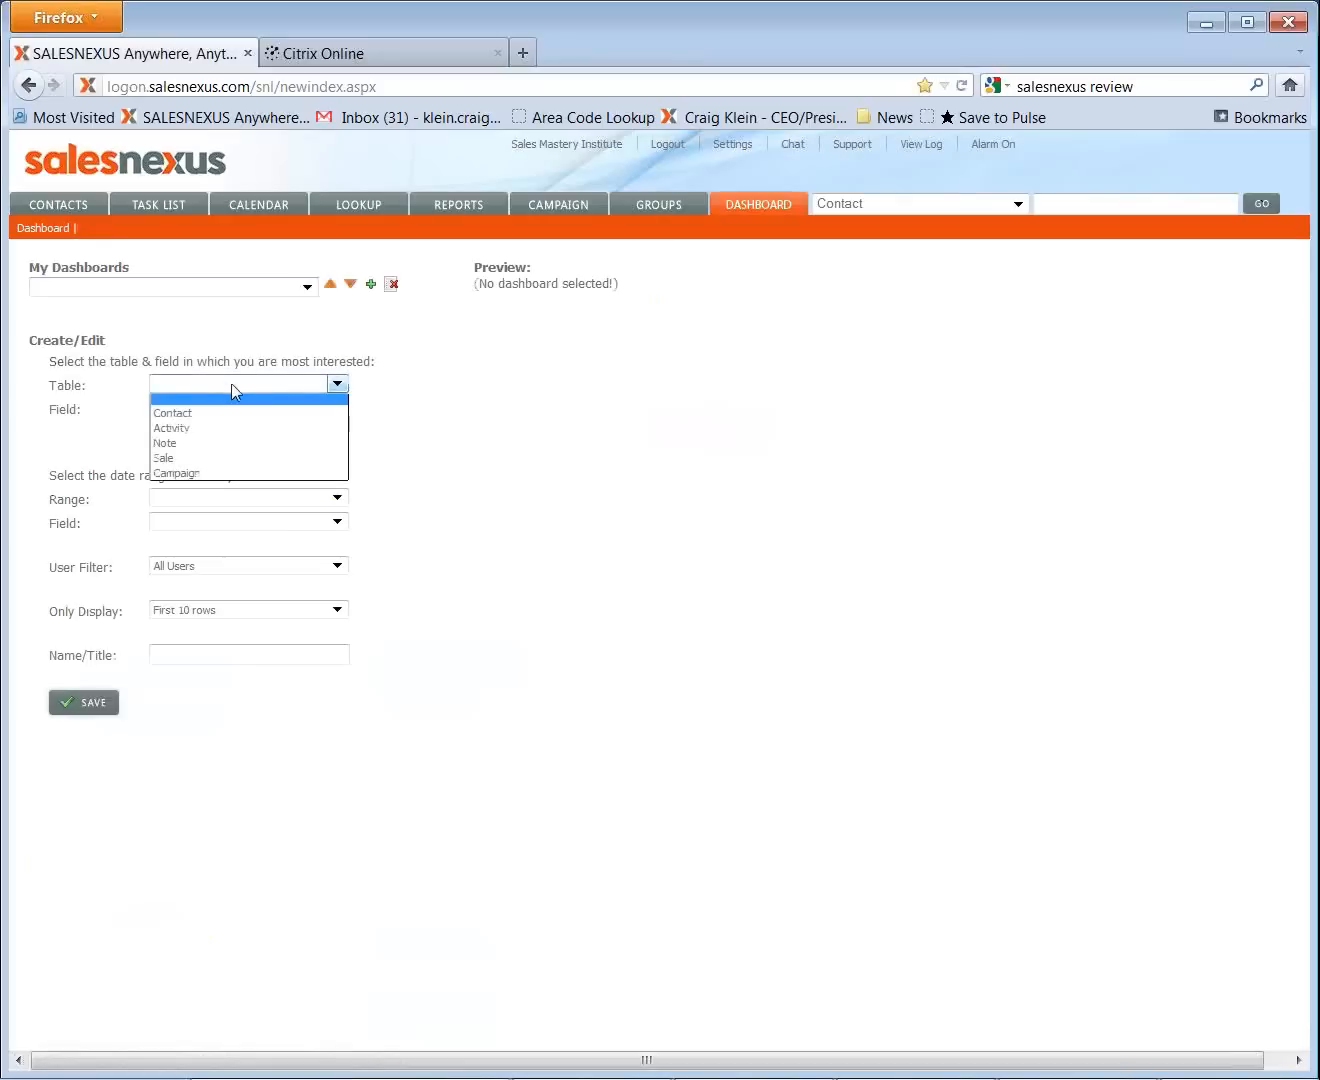
pyautogui.click(214, 437)
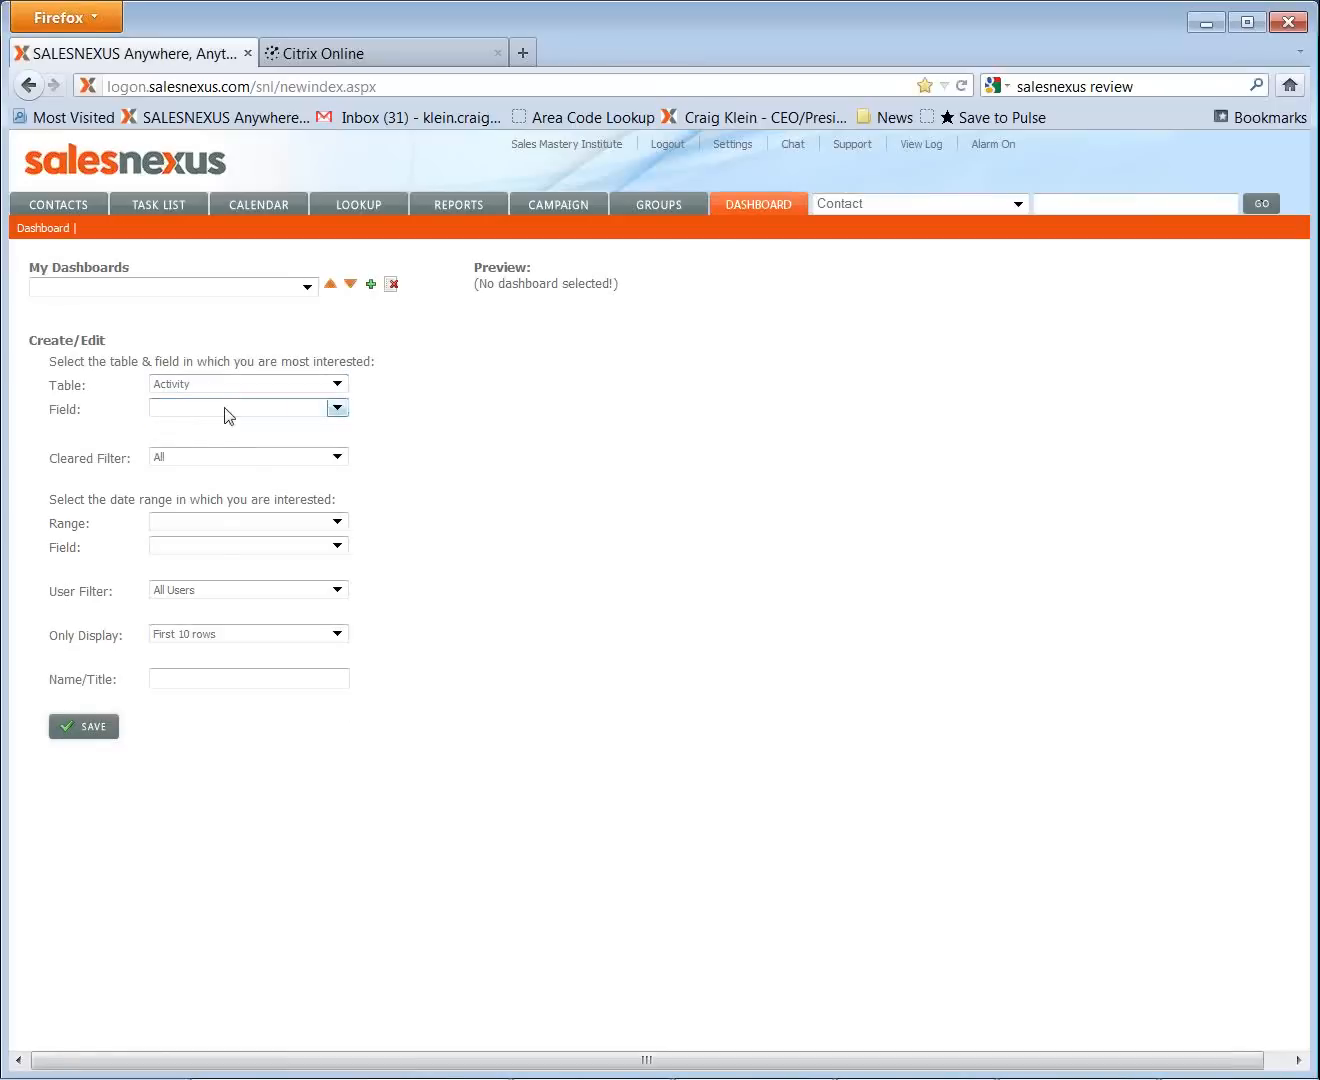
pyautogui.click(226, 411)
pyautogui.moveTo(343, 479)
pyautogui.mouseDown()
pyautogui.moveTo(346, 610)
pyautogui.moveTo(321, 527)
pyautogui.moveTo(338, 462)
pyautogui.moveTo(339, 560)
pyautogui.moveTo(336, 457)
pyautogui.mouseUp()
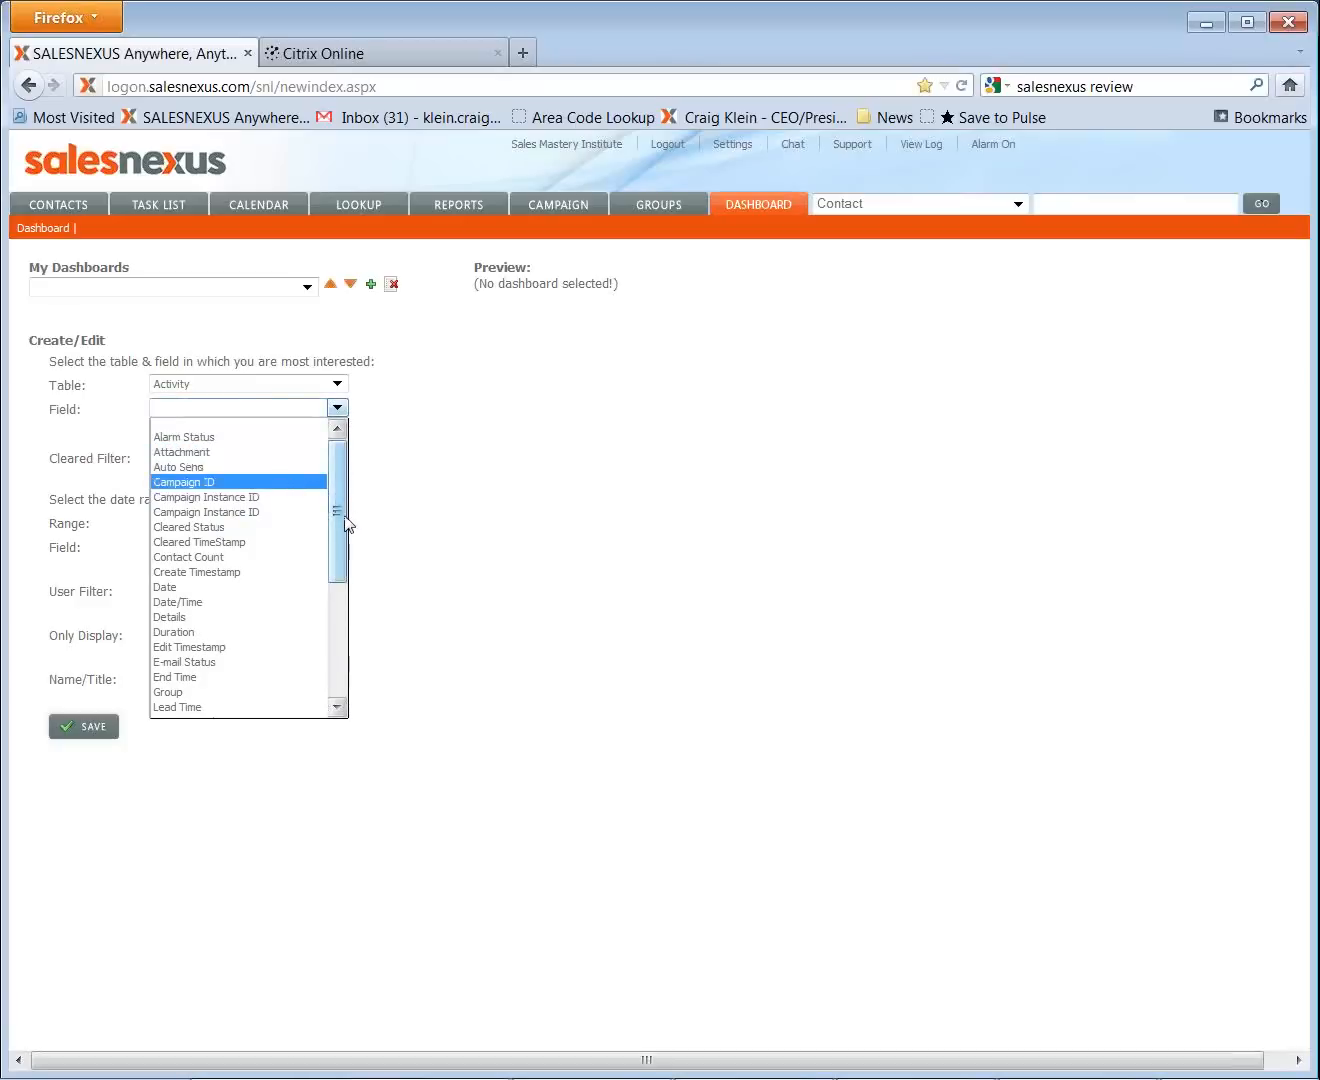
pyautogui.moveTo(338, 522); pyautogui.dragTo(346, 630)
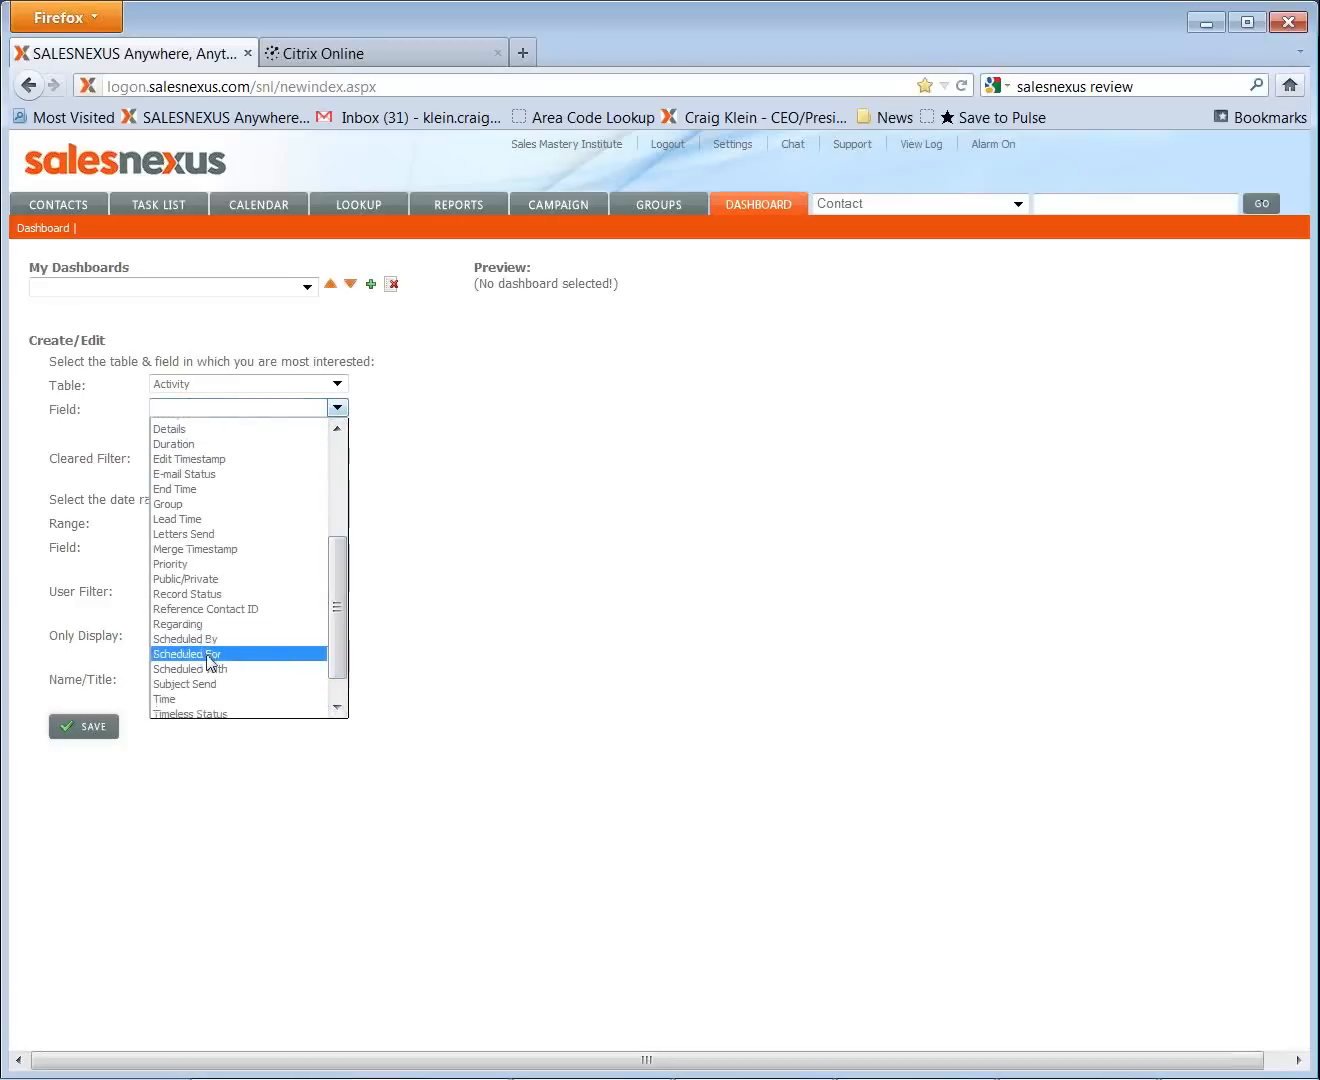
pyautogui.click(210, 655)
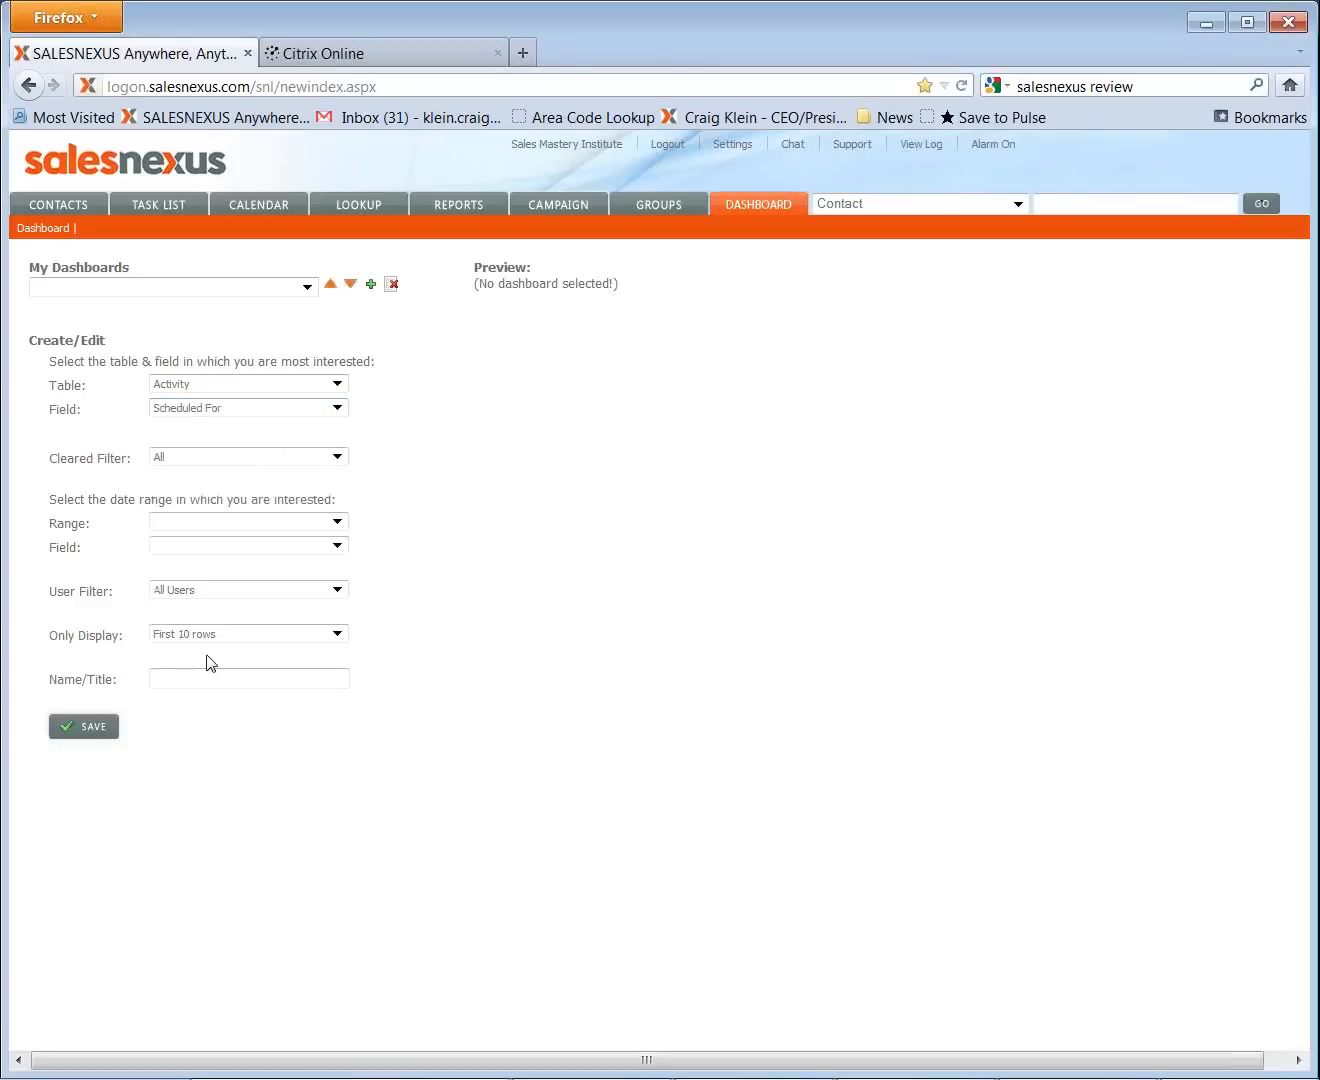
# Filter the new dashboard to Cleared Only activities, with date range Last Week applied to the Cleared TimeStamp field
pyautogui.click(256, 459)
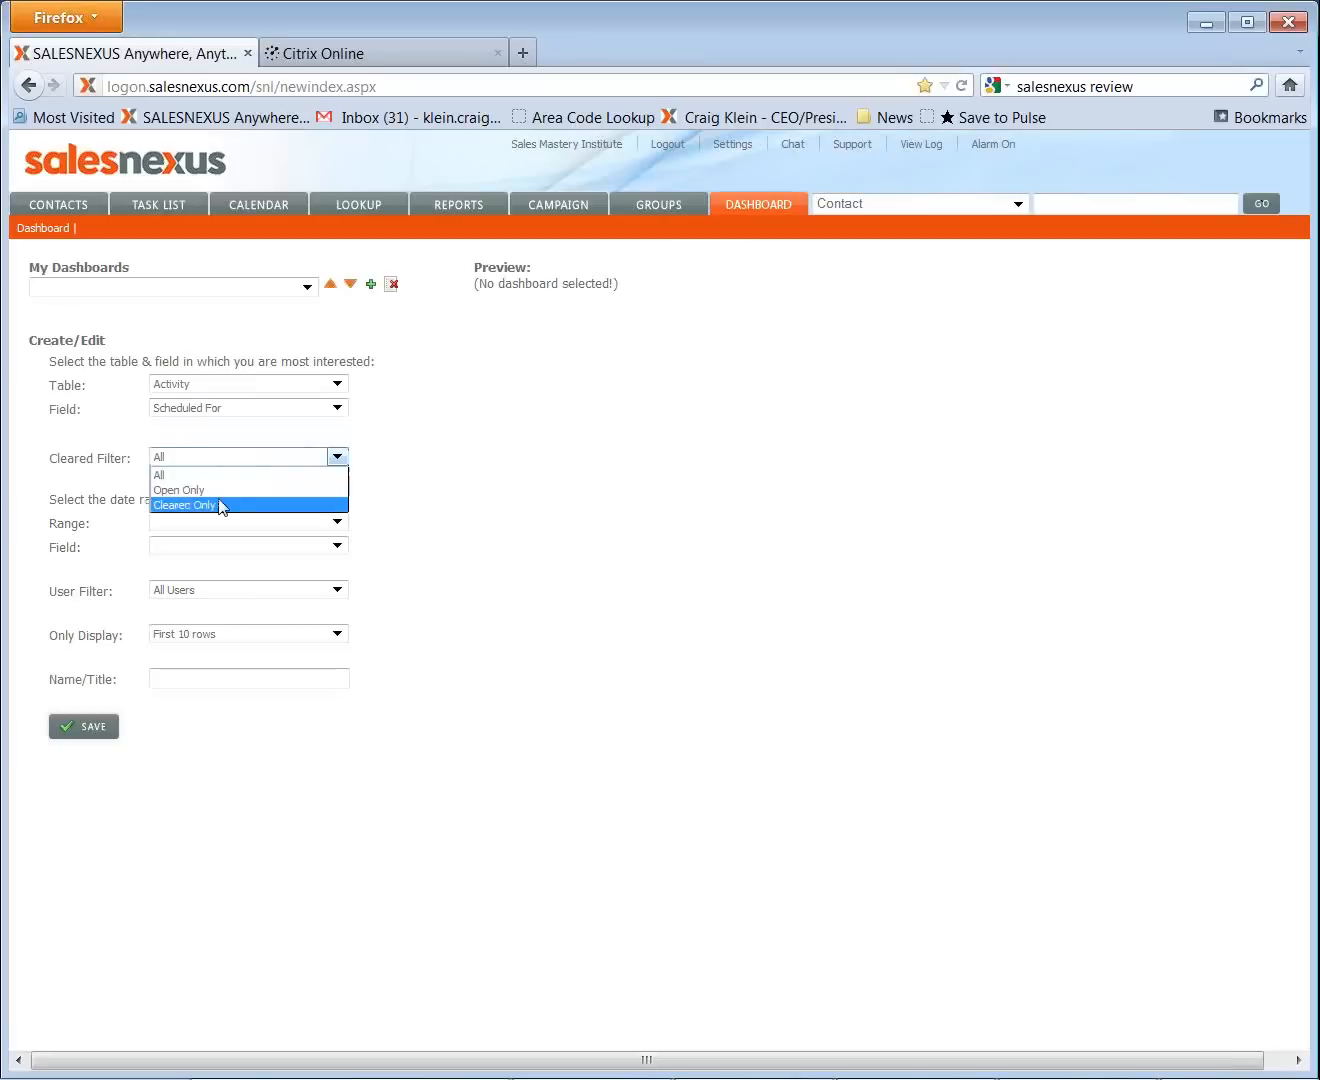
pyautogui.click(221, 505)
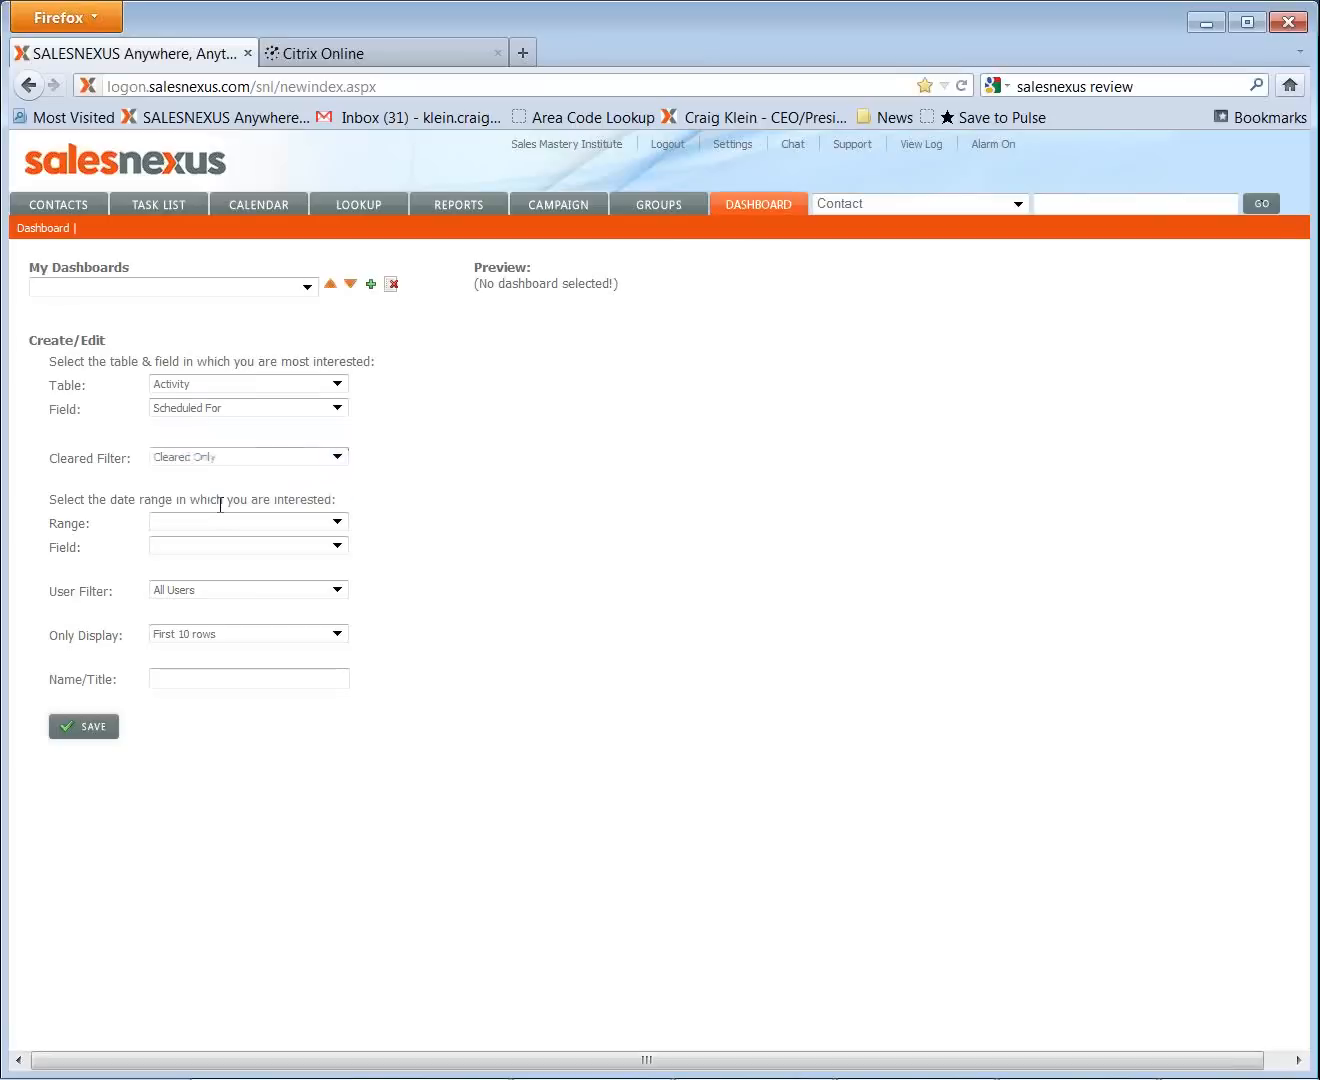
pyautogui.click(222, 530)
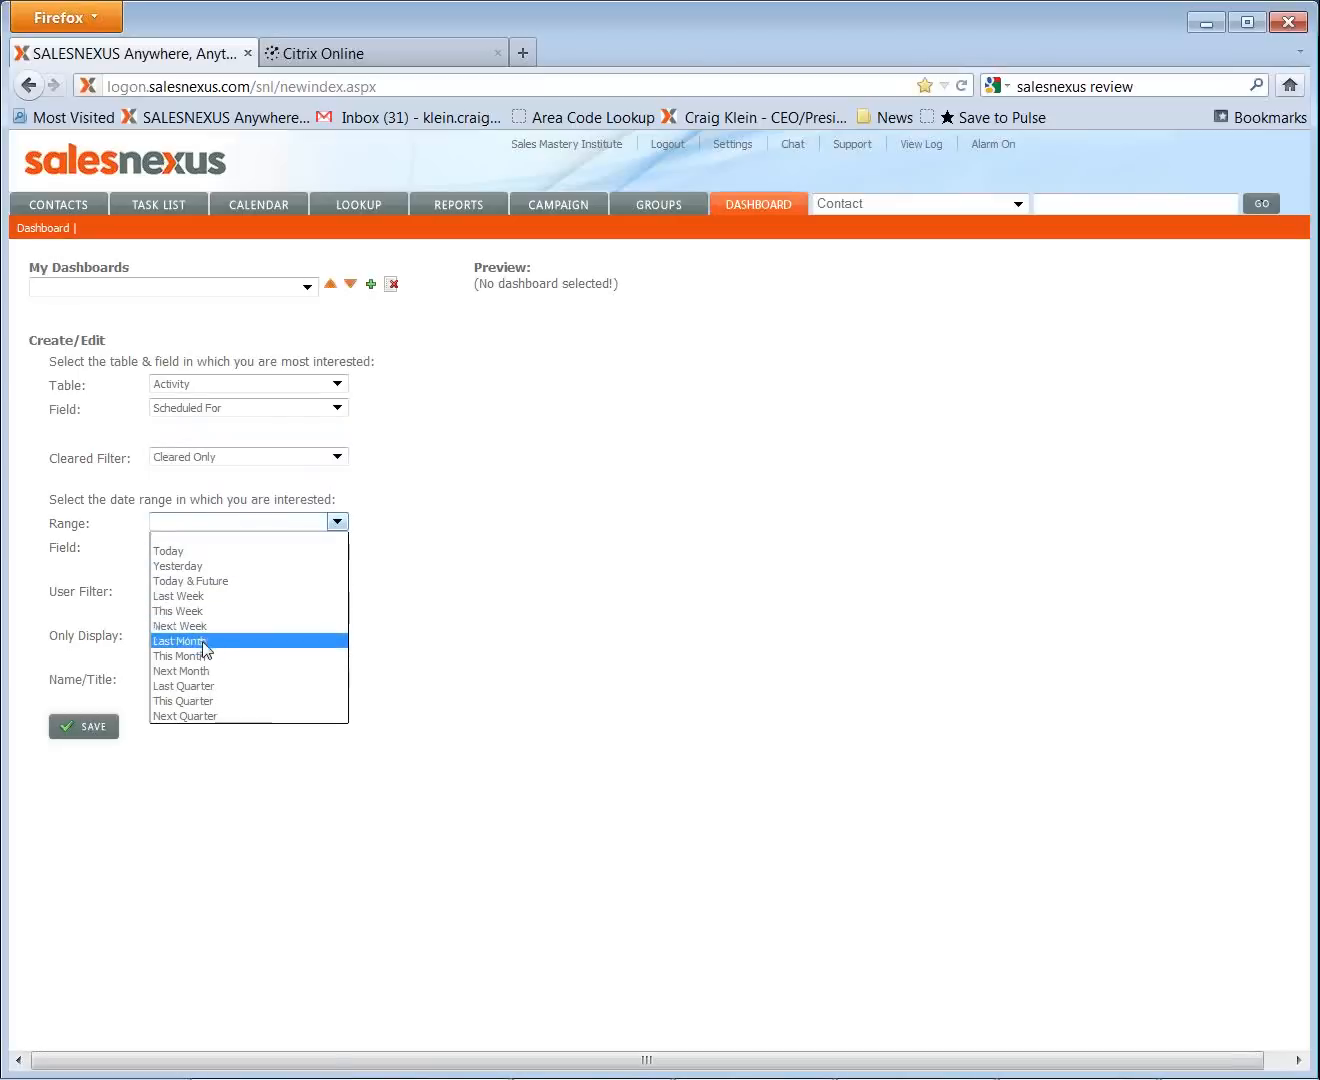
pyautogui.click(204, 596)
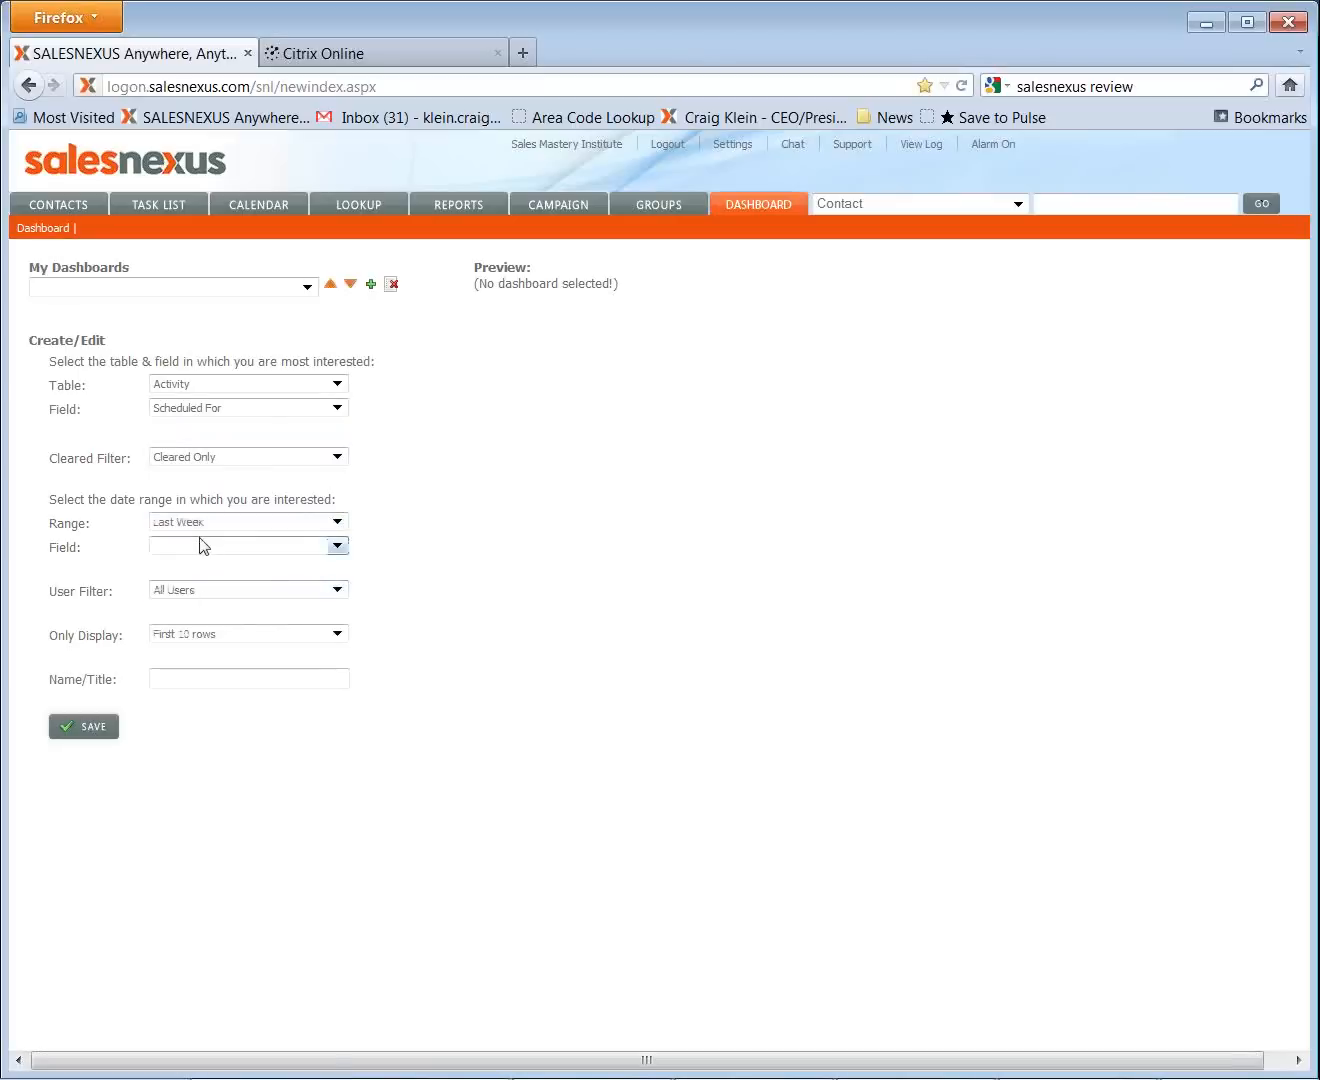
pyautogui.click(196, 546)
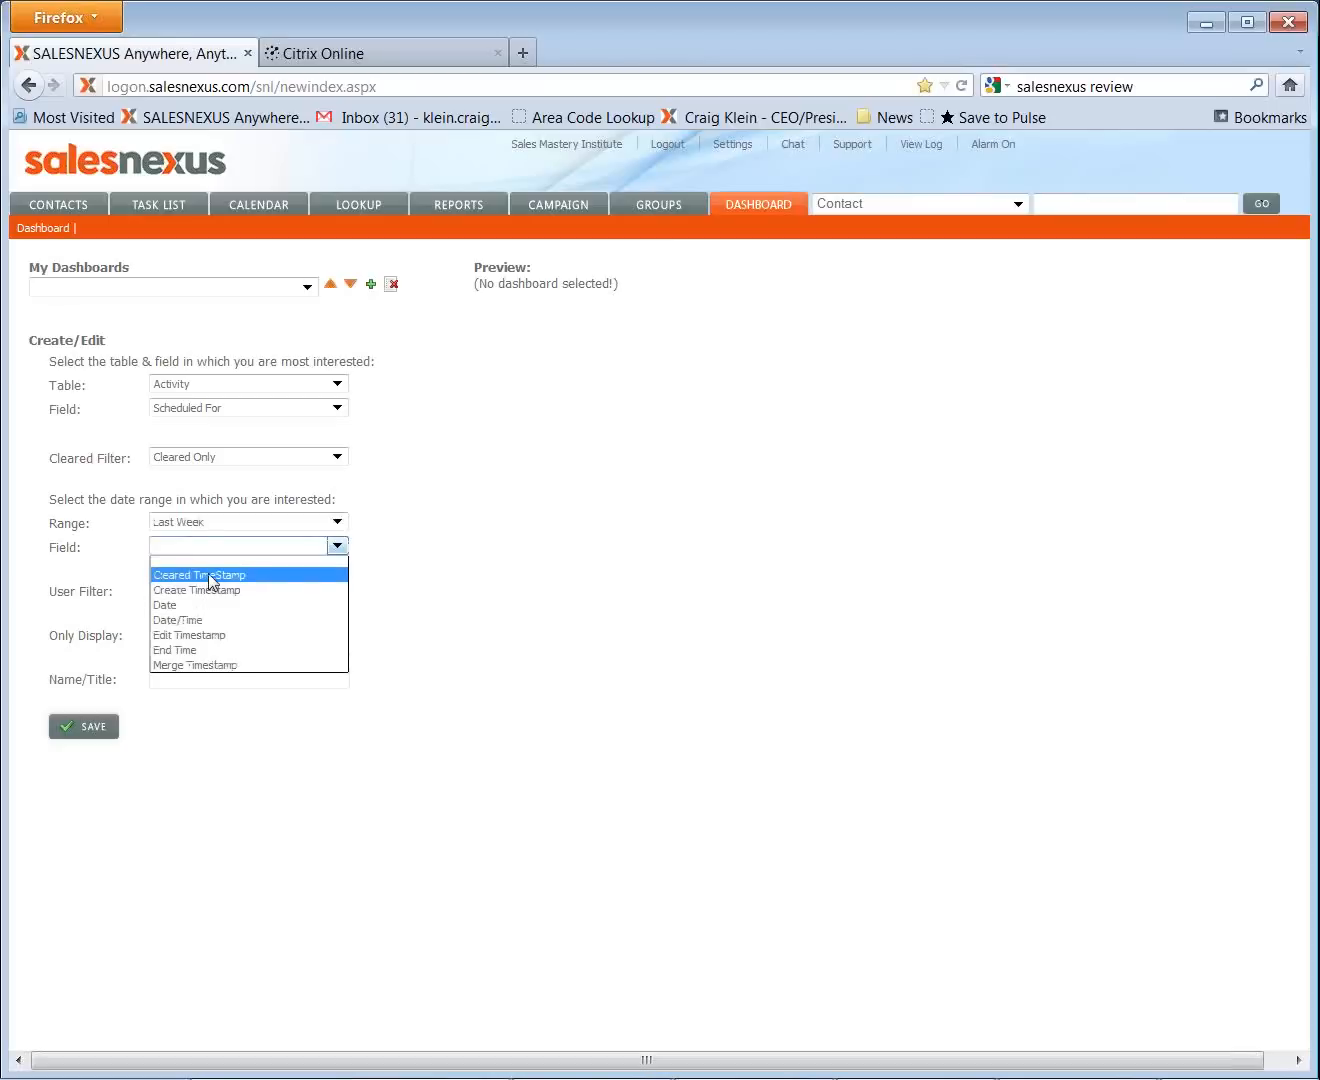
pyautogui.click(210, 577)
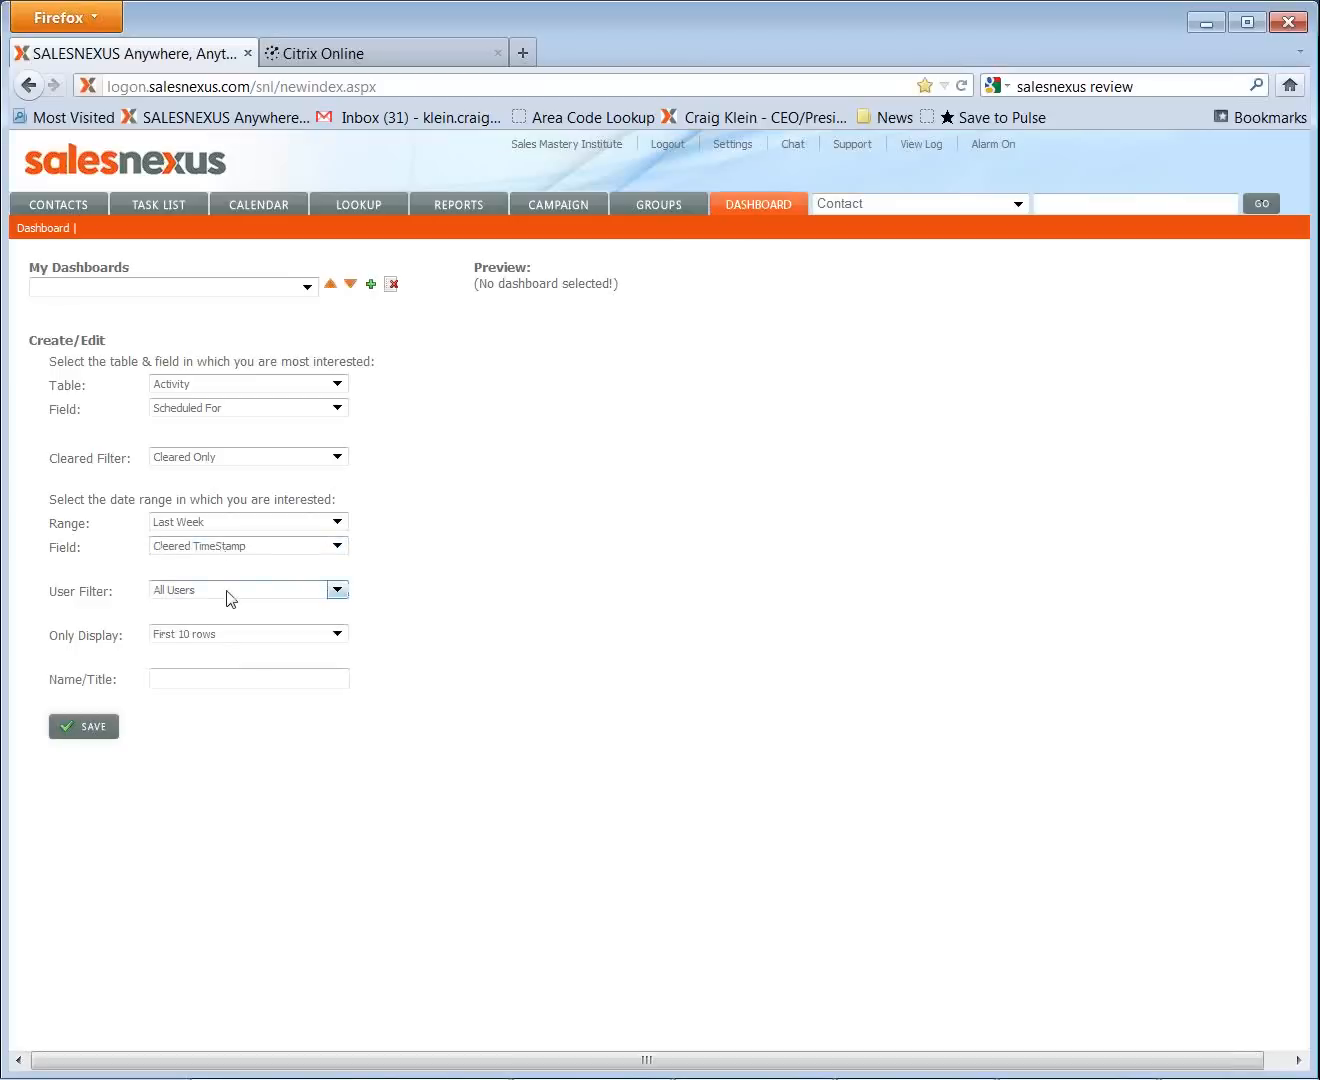
pyautogui.click(231, 592)
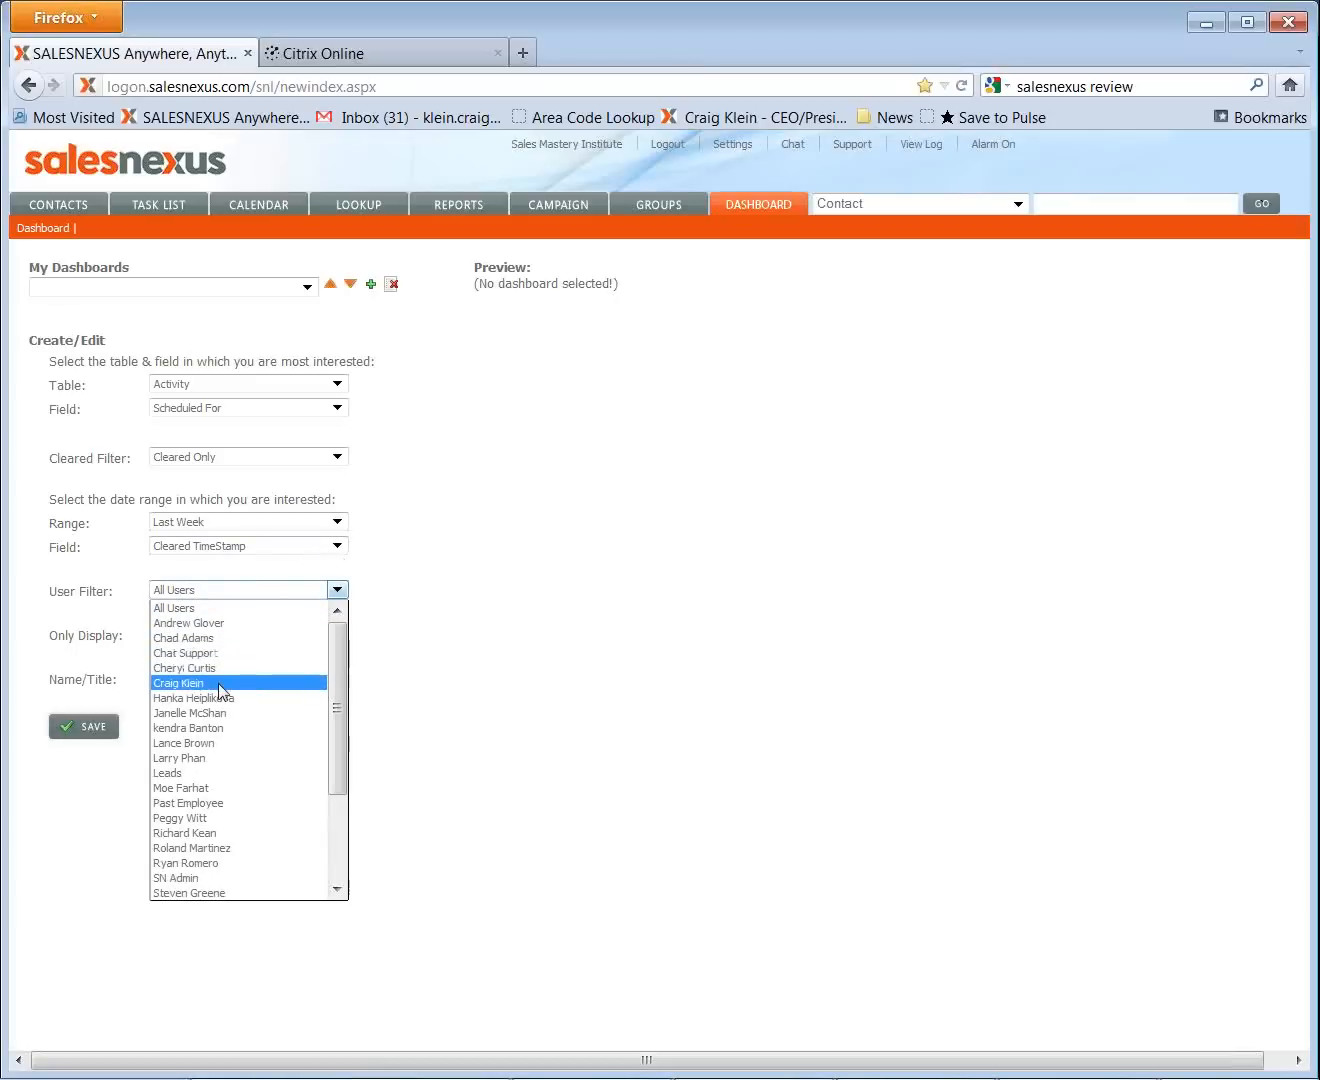
pyautogui.click(218, 687)
pyautogui.click(208, 599)
pyautogui.click(209, 608)
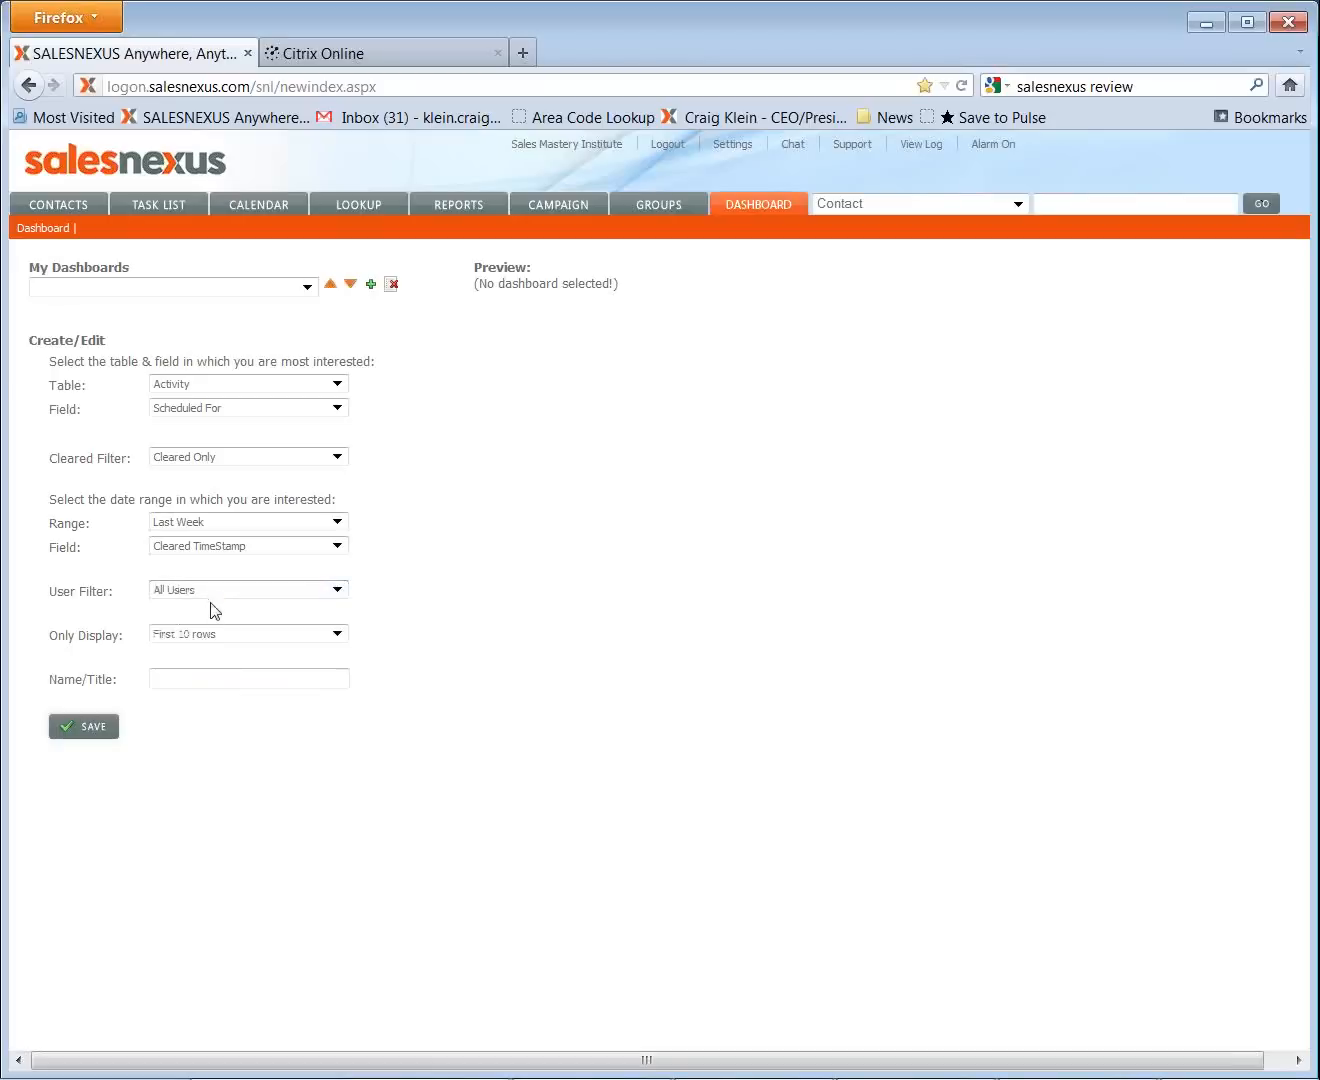
pyautogui.click(226, 642)
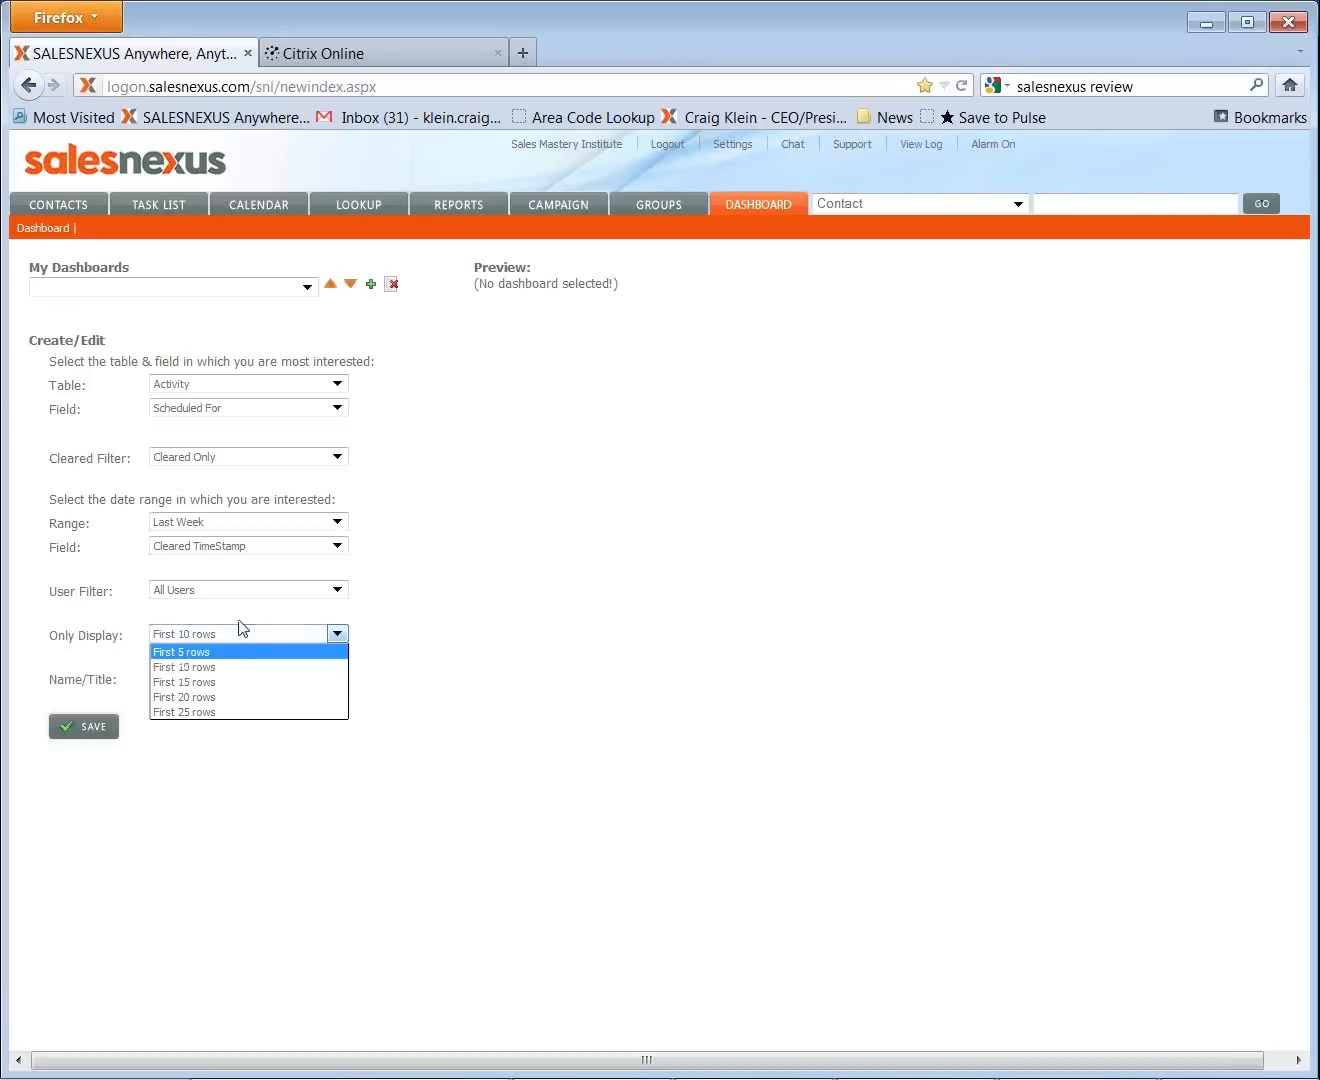
pyautogui.click(484, 688)
# Title the new dashboard "example", save it and view it in the dashboard overview
pyautogui.click(296, 683)
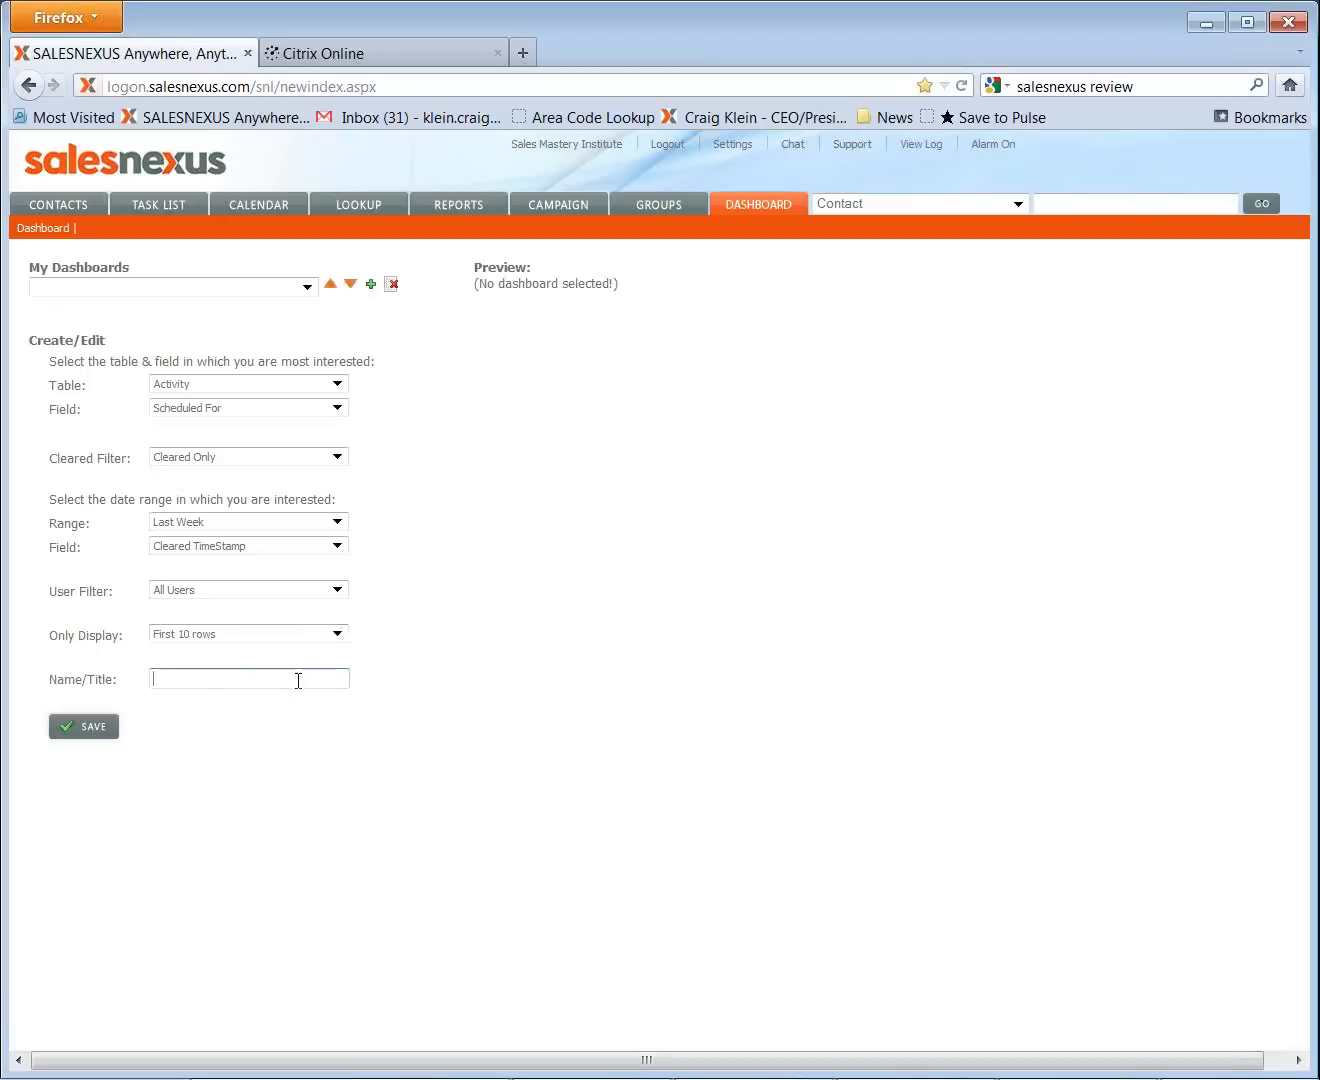
pyautogui.write('example')
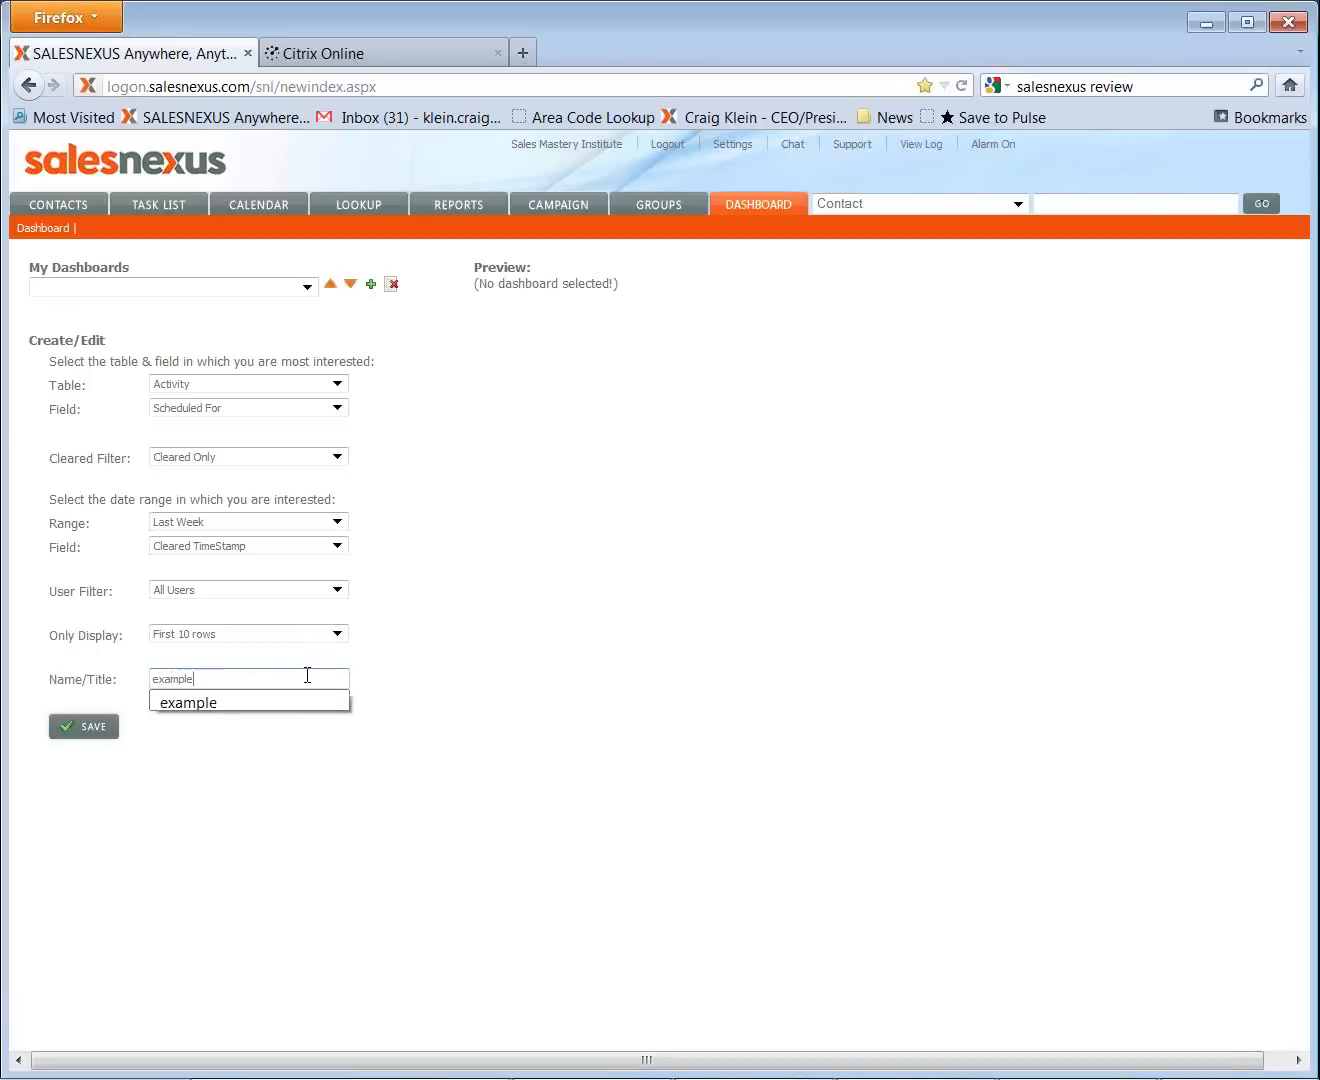
pyautogui.click(310, 821)
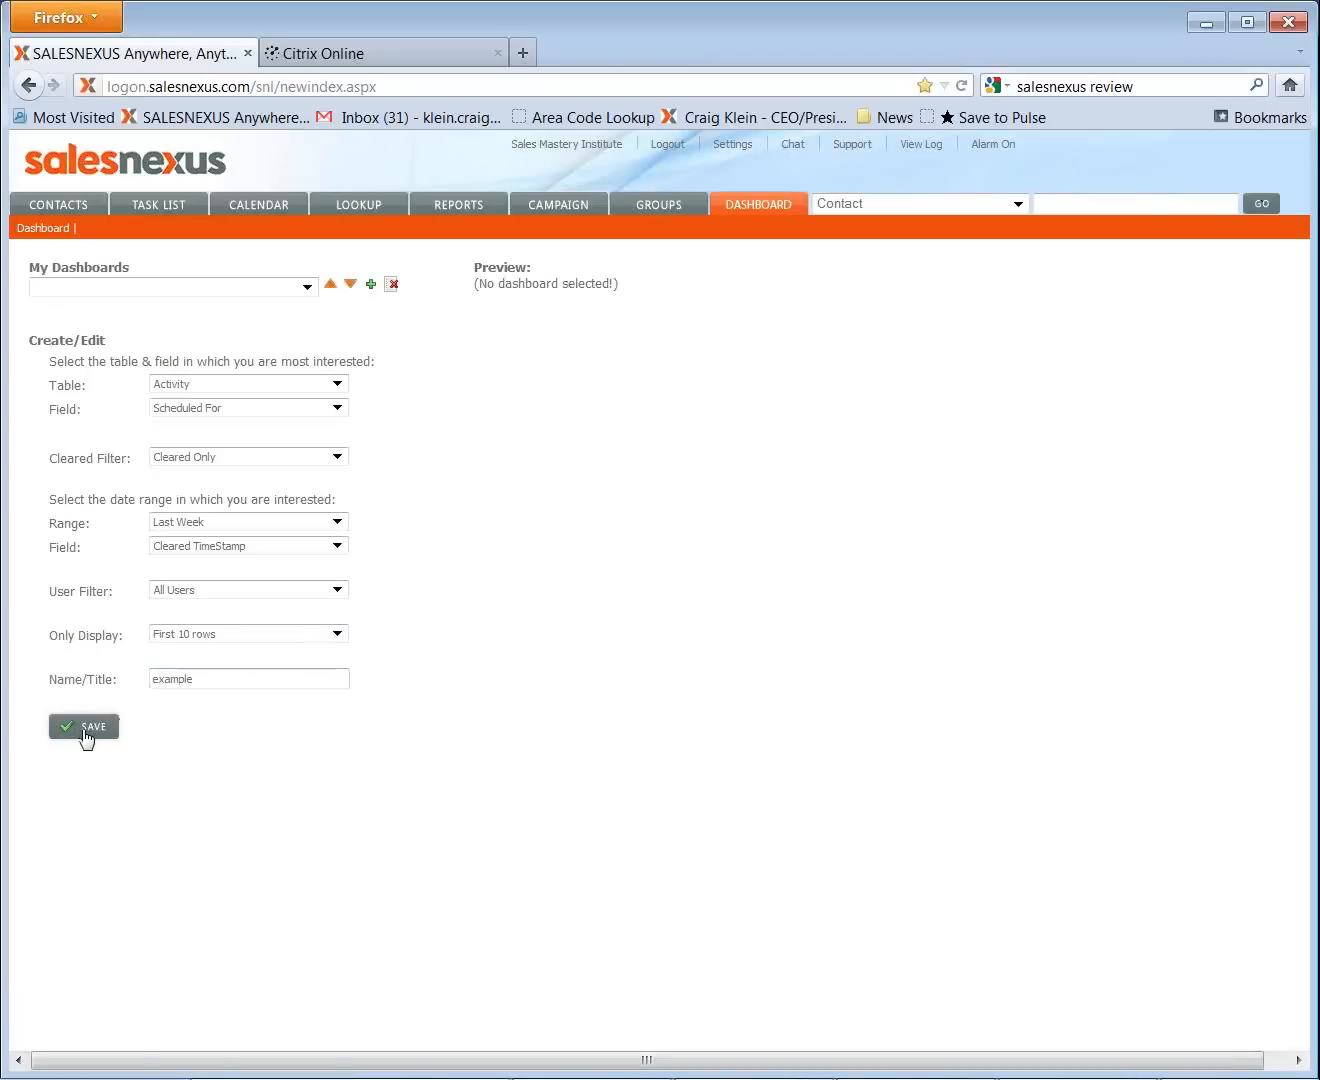
pyautogui.click(85, 738)
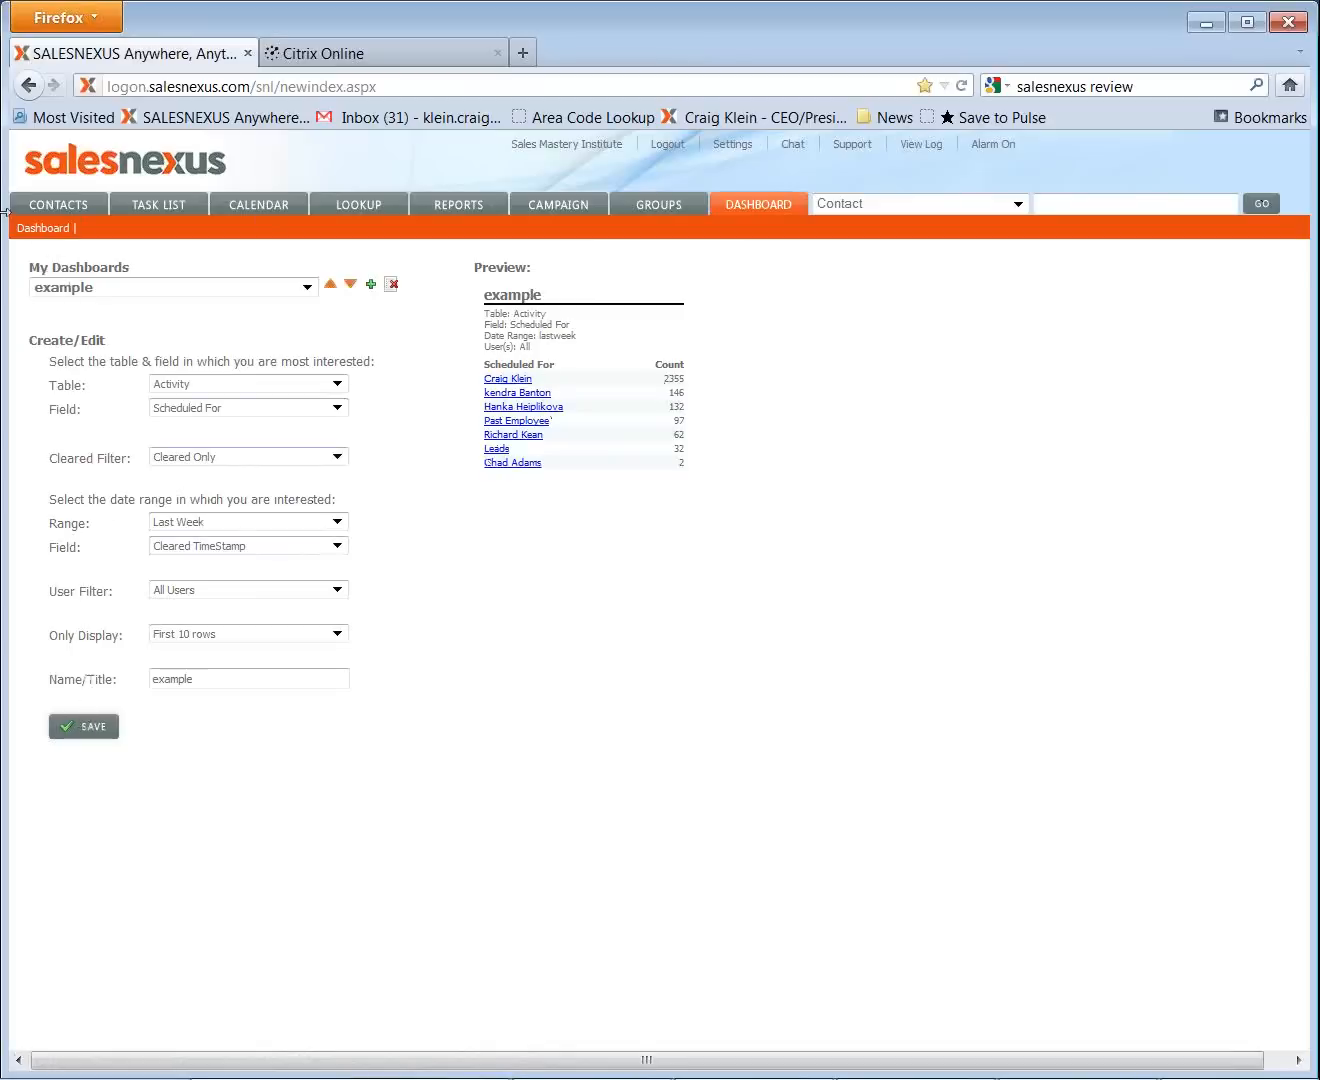
pyautogui.click(41, 226)
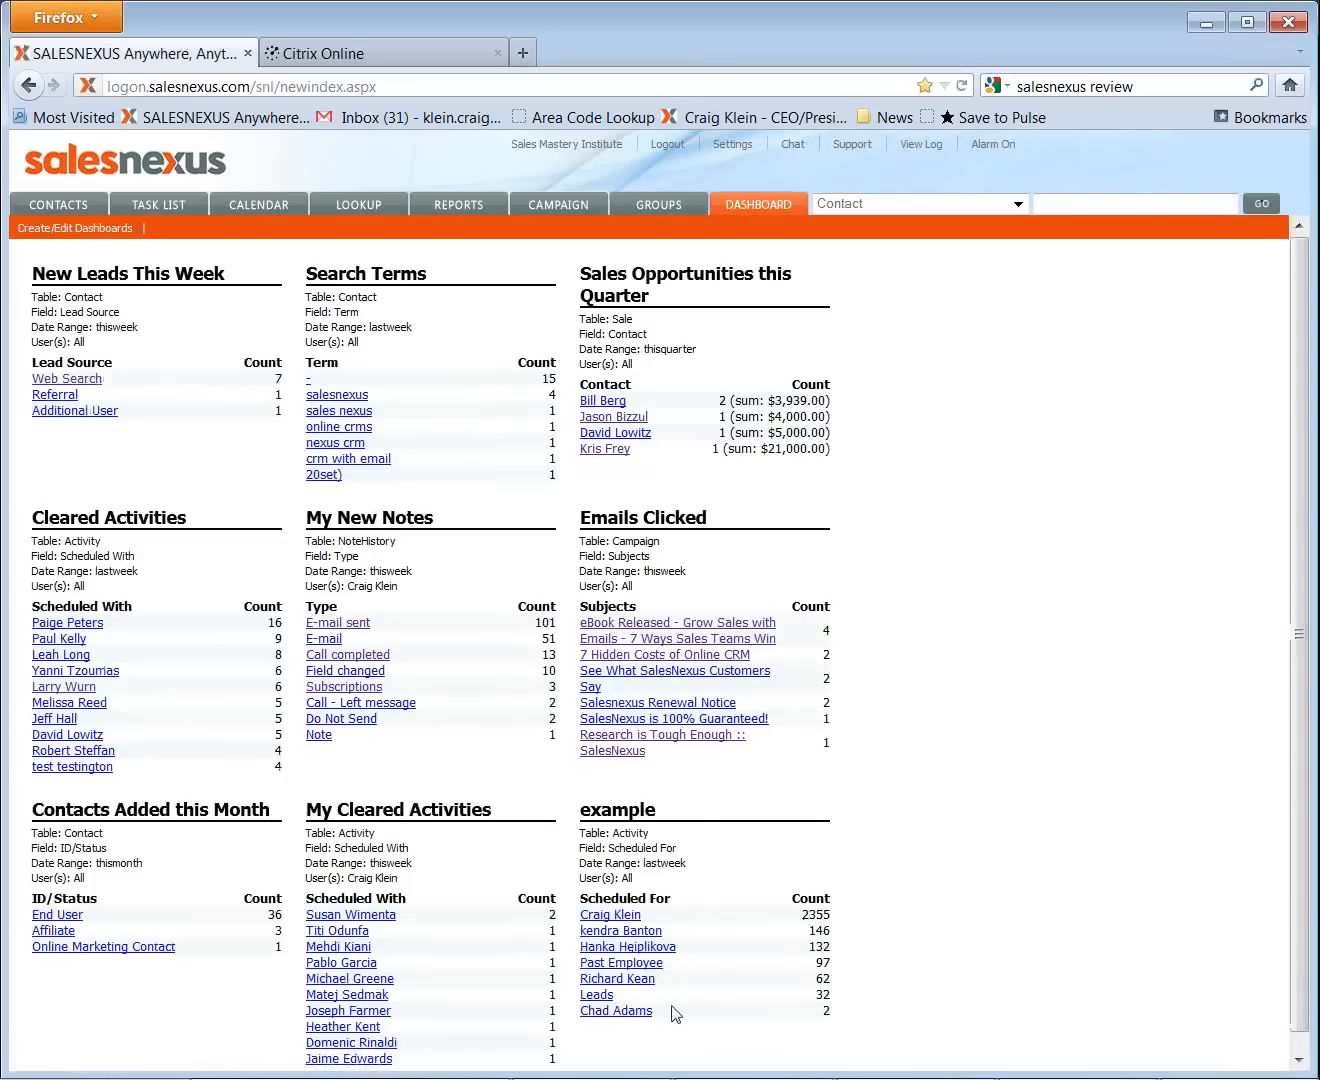
# Reopen the example dashboard for editing, set its field to Scheduled With and save it
pyautogui.click(67, 228)
pyautogui.click(230, 289)
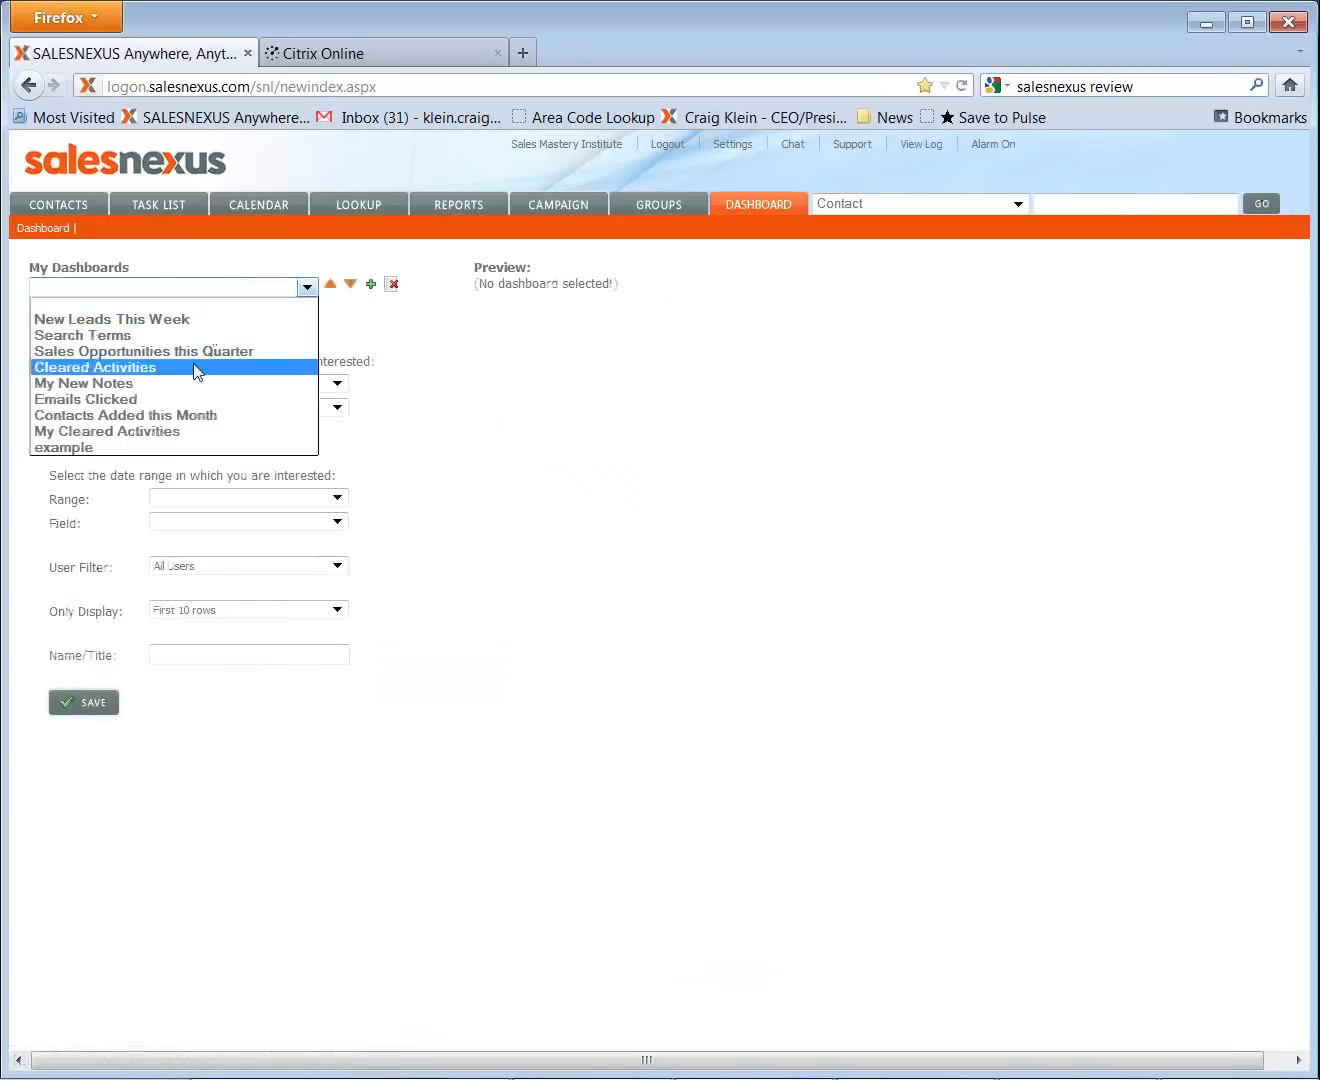
pyautogui.click(168, 448)
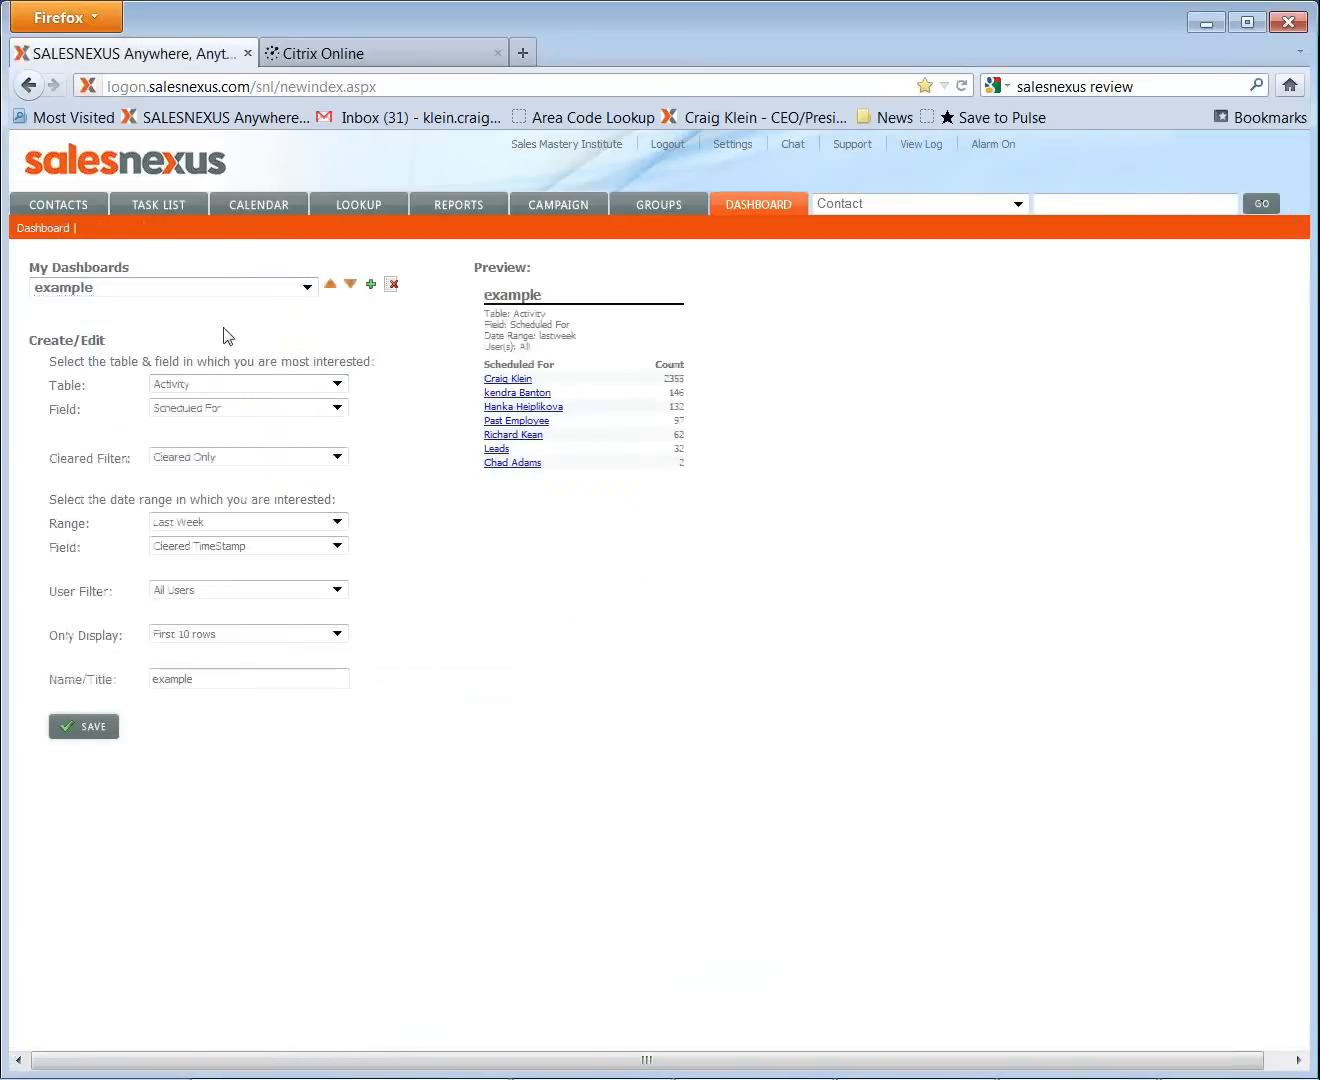
pyautogui.click(248, 415)
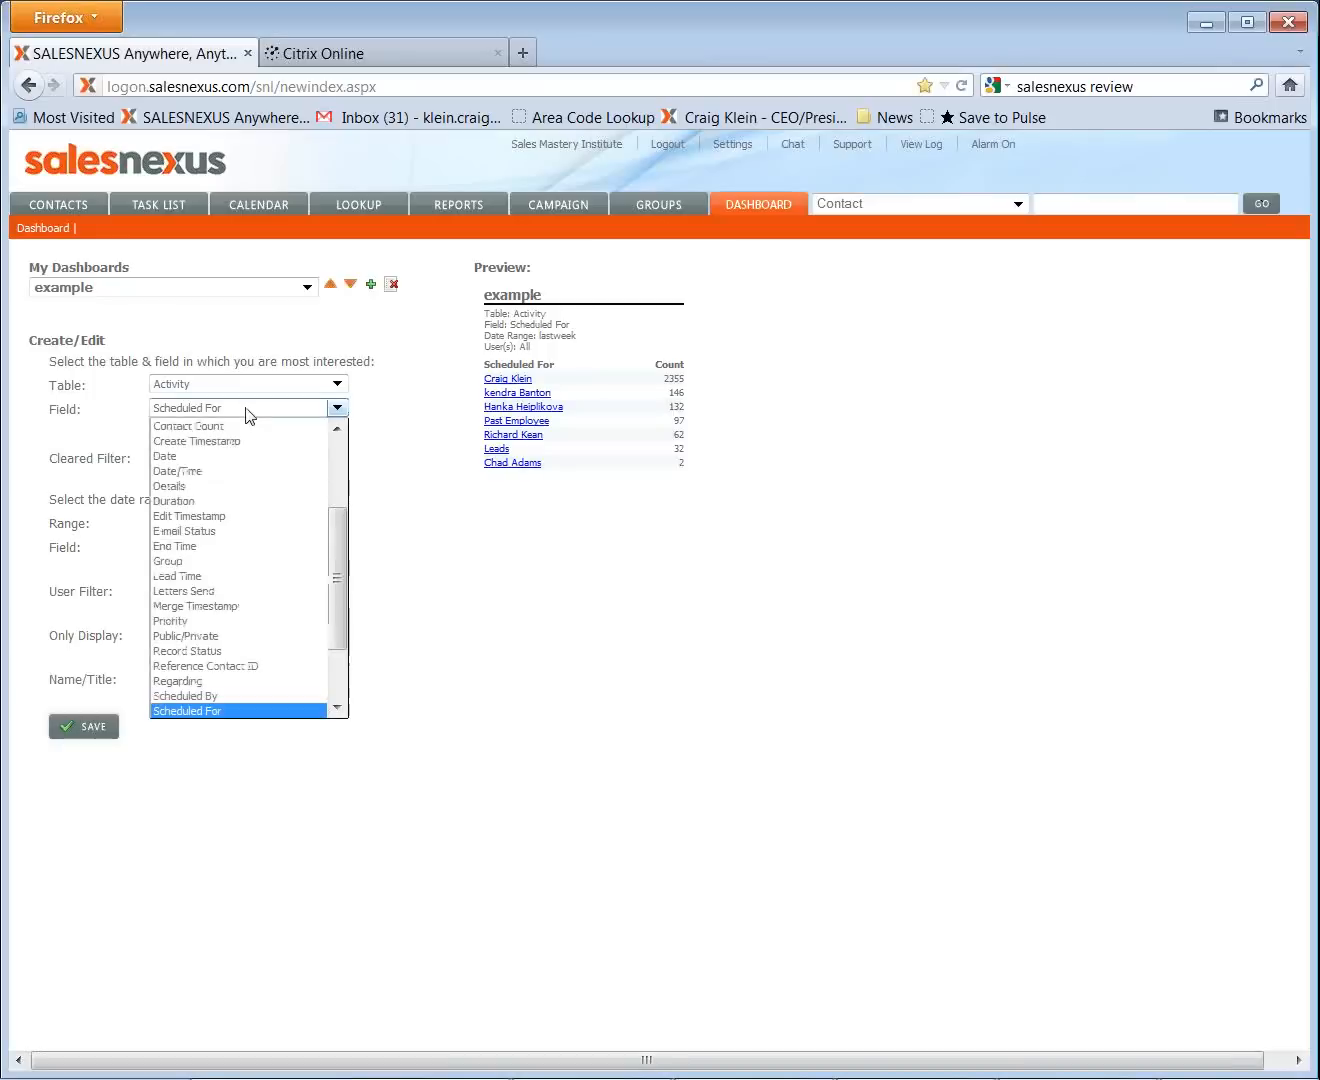
pyautogui.click(411, 468)
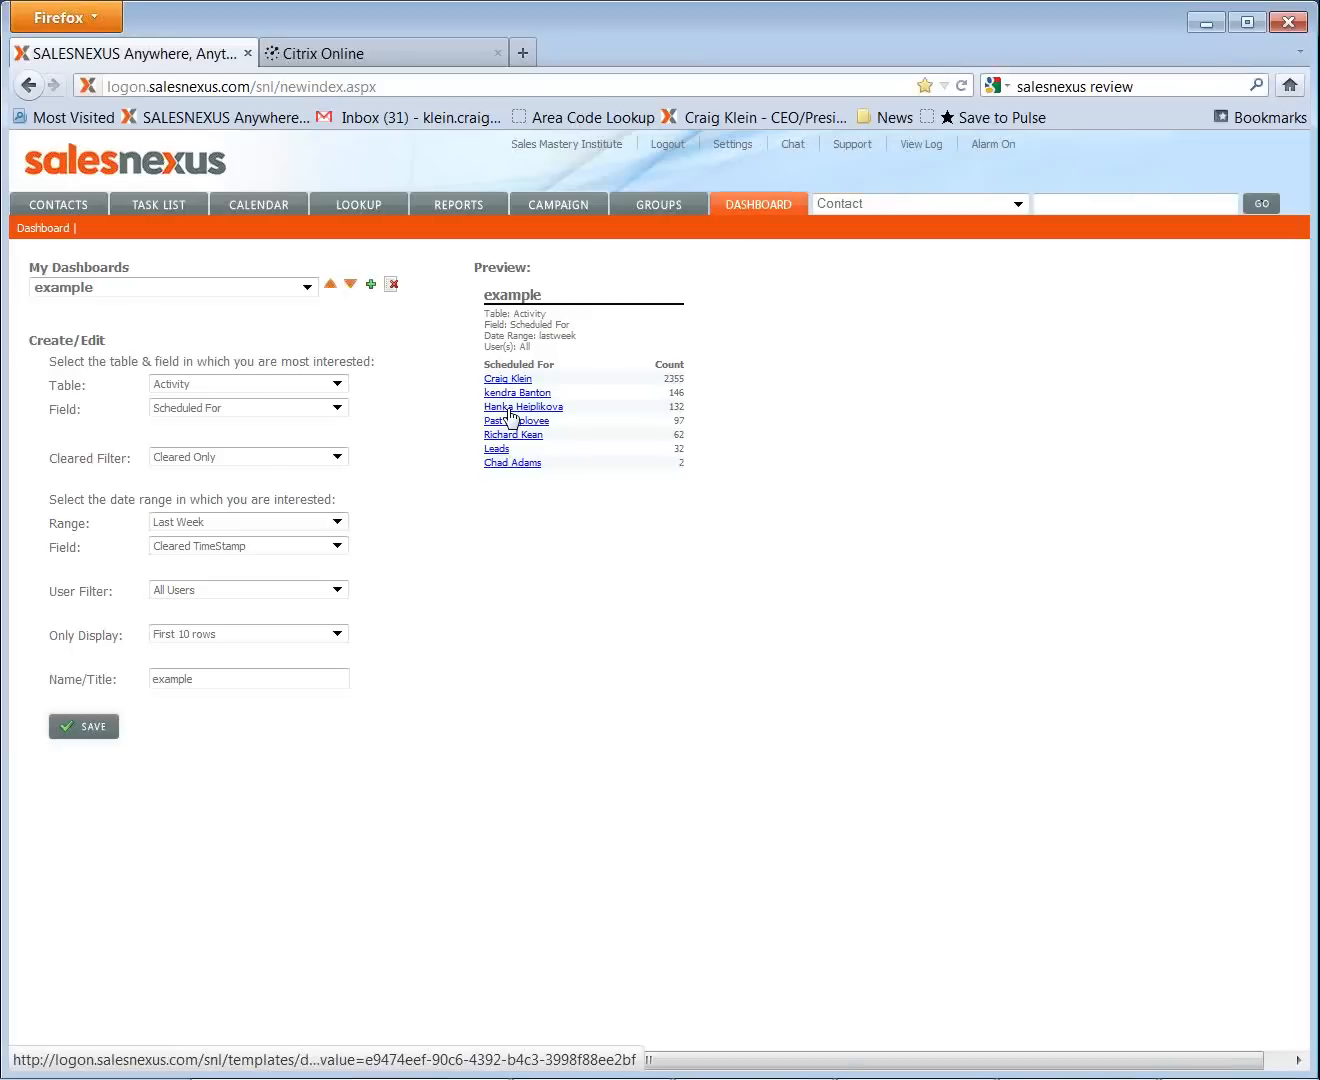
pyautogui.click(230, 411)
pyautogui.scroll(-2, 242, 500)
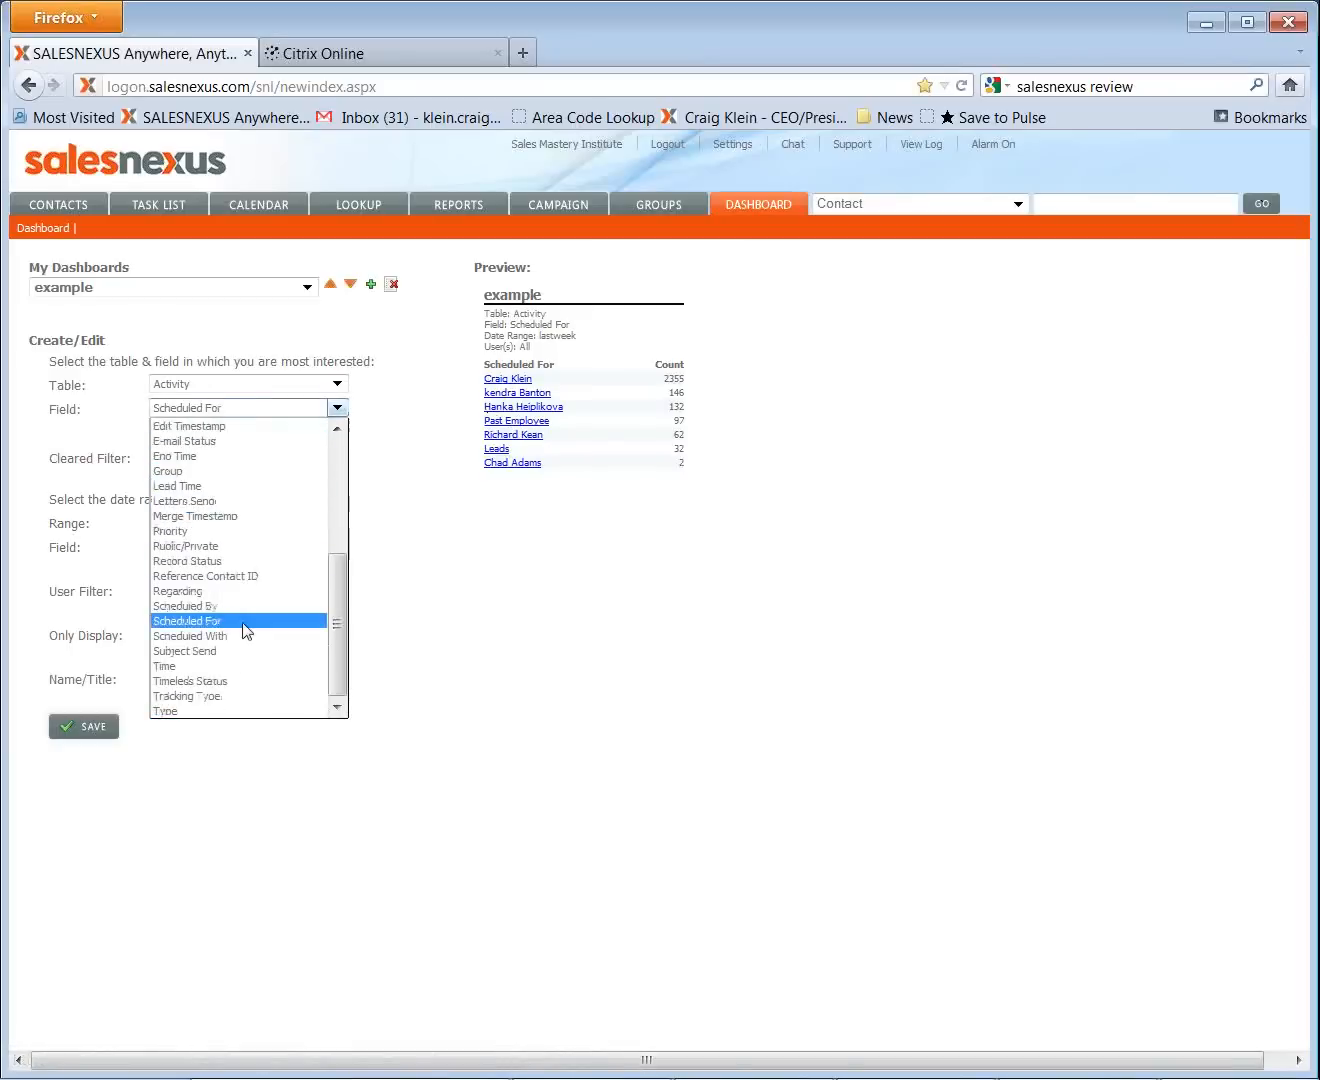
pyautogui.click(245, 638)
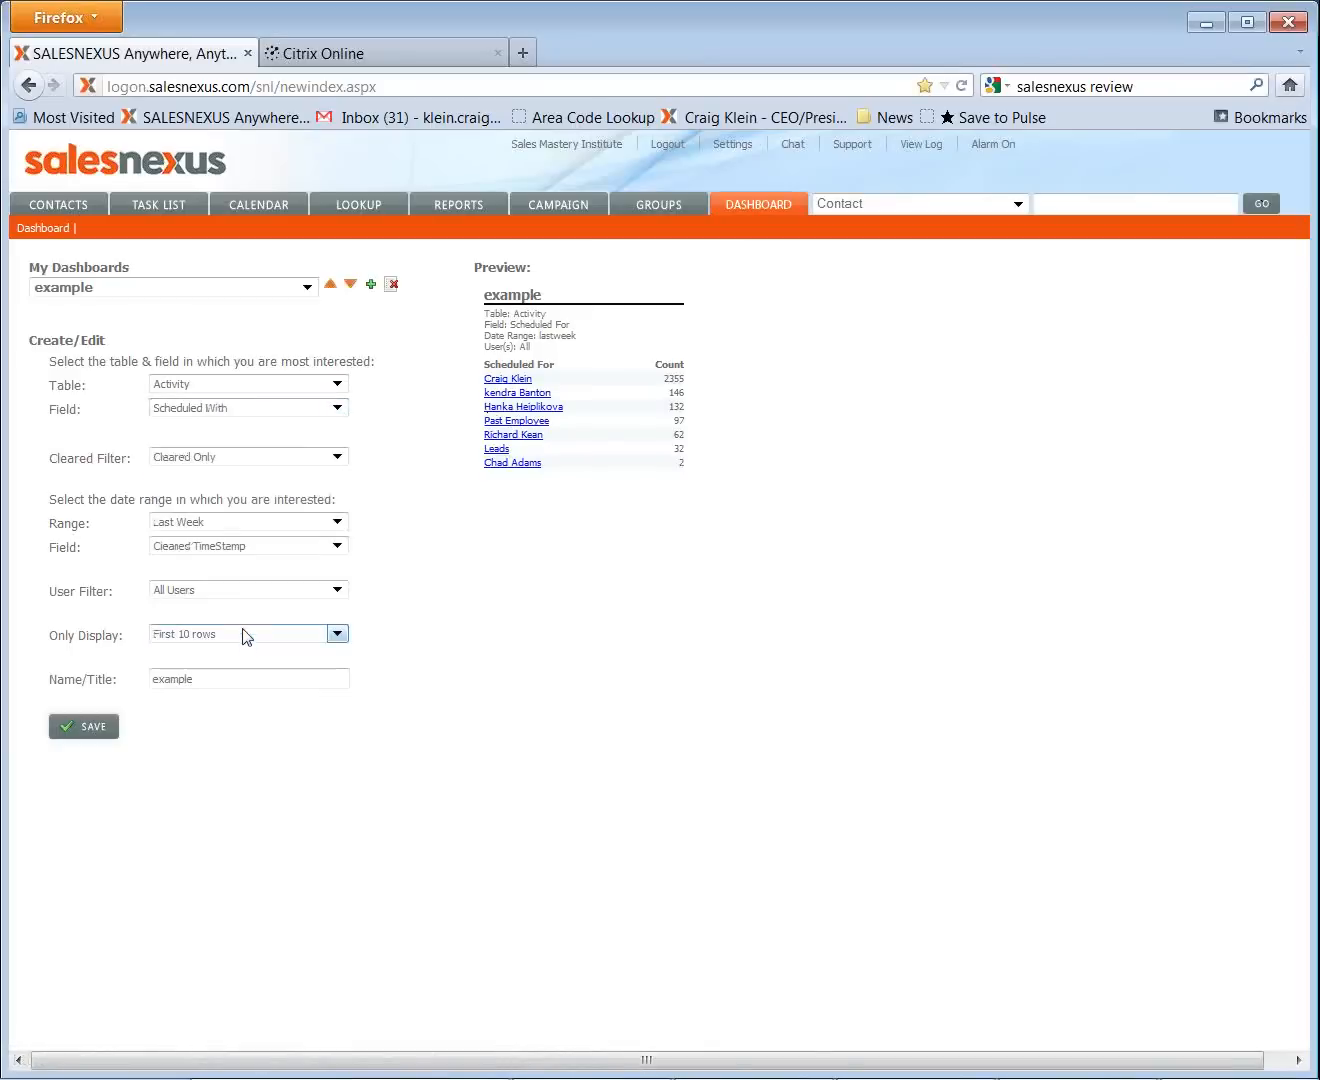
pyautogui.click(70, 731)
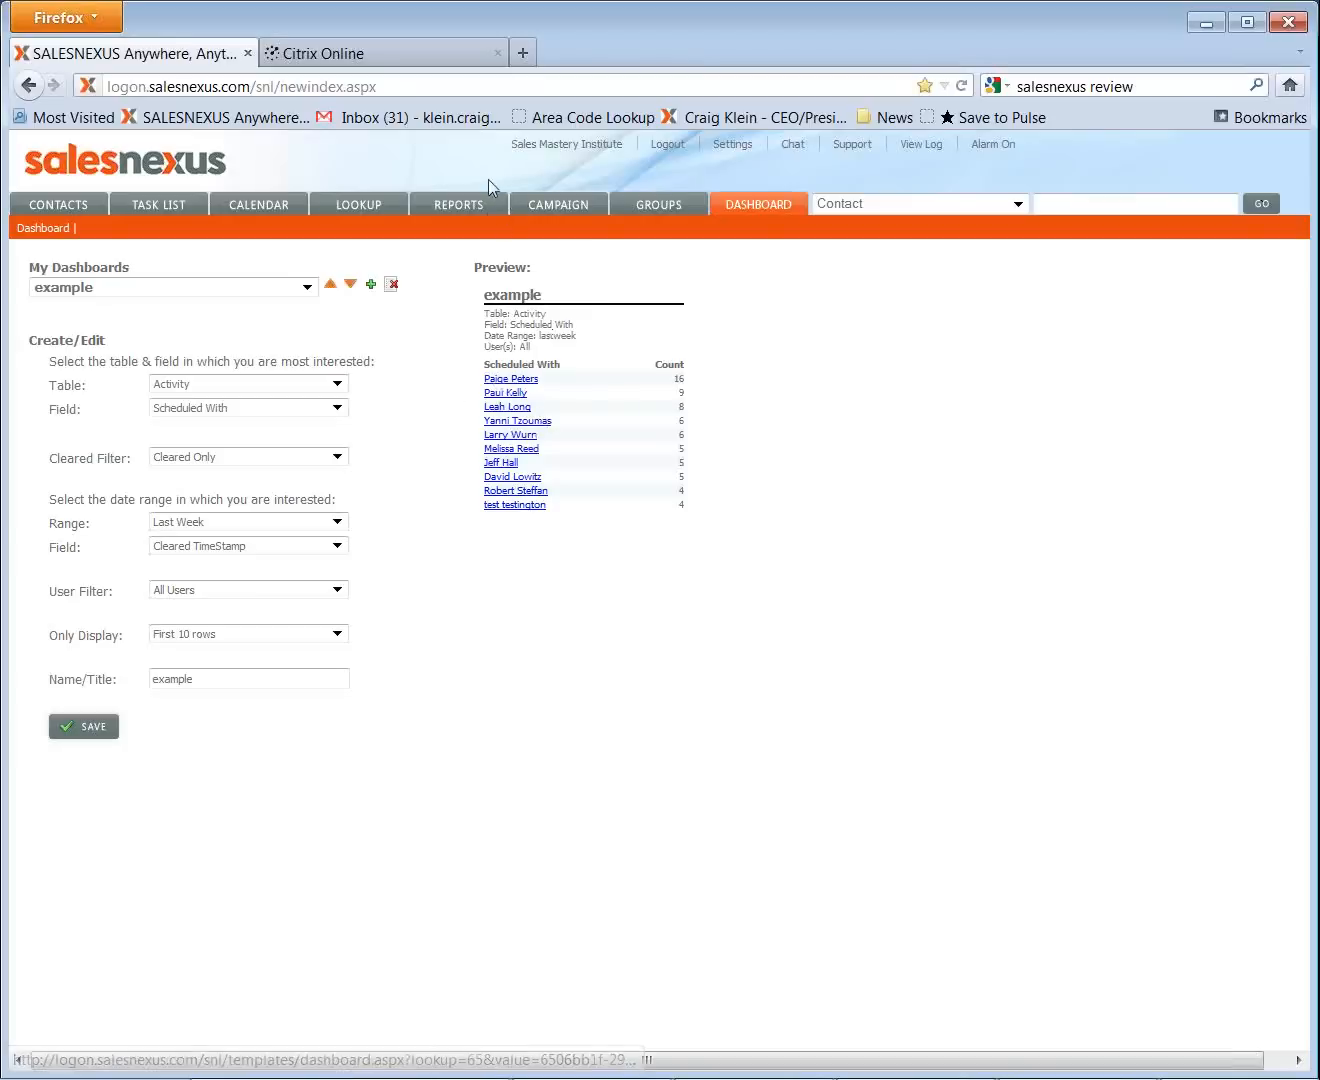
# Switch the example dashboard to the Contact table with Current SFA DB as its field
pyautogui.click(277, 386)
pyautogui.click(270, 412)
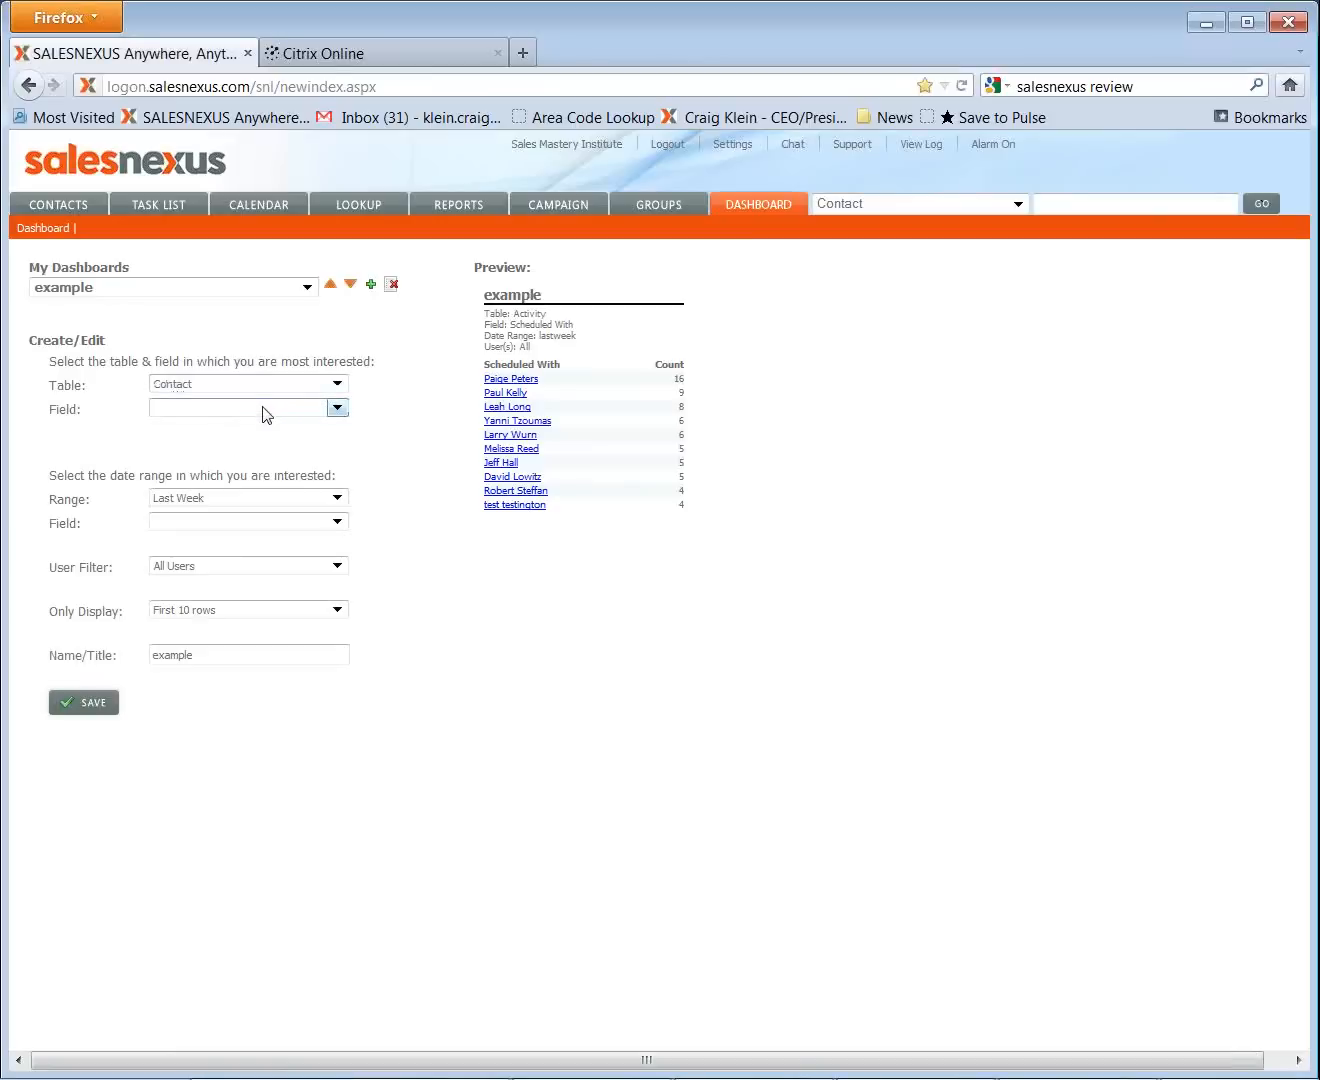
pyautogui.click(267, 414)
pyautogui.scroll(-8, 286, 579)
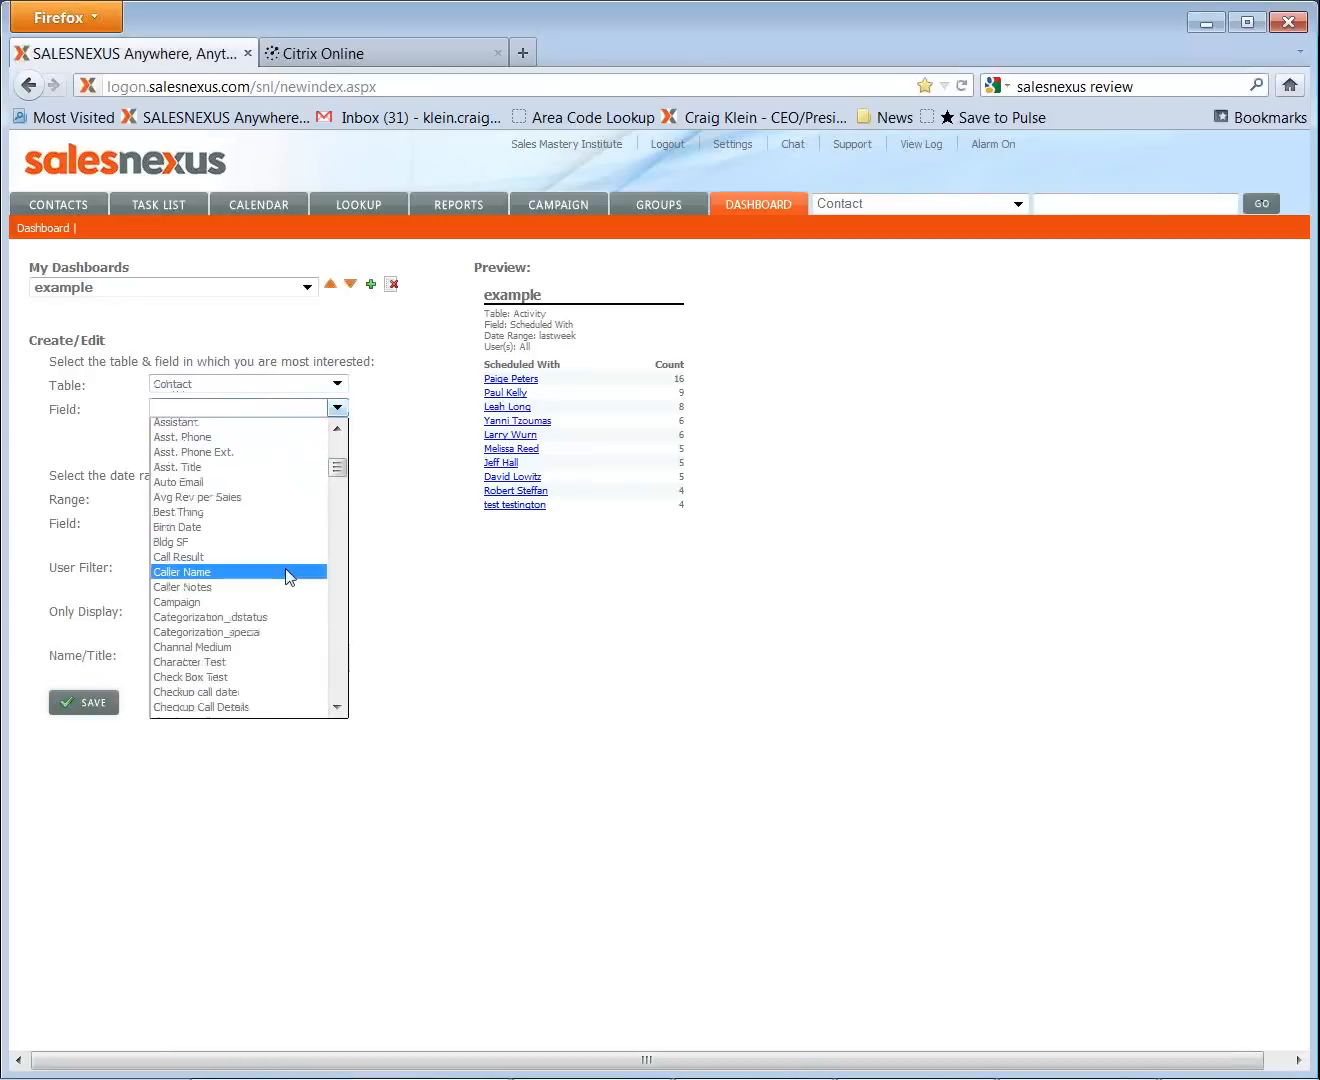
pyautogui.scroll(-5, 281, 575)
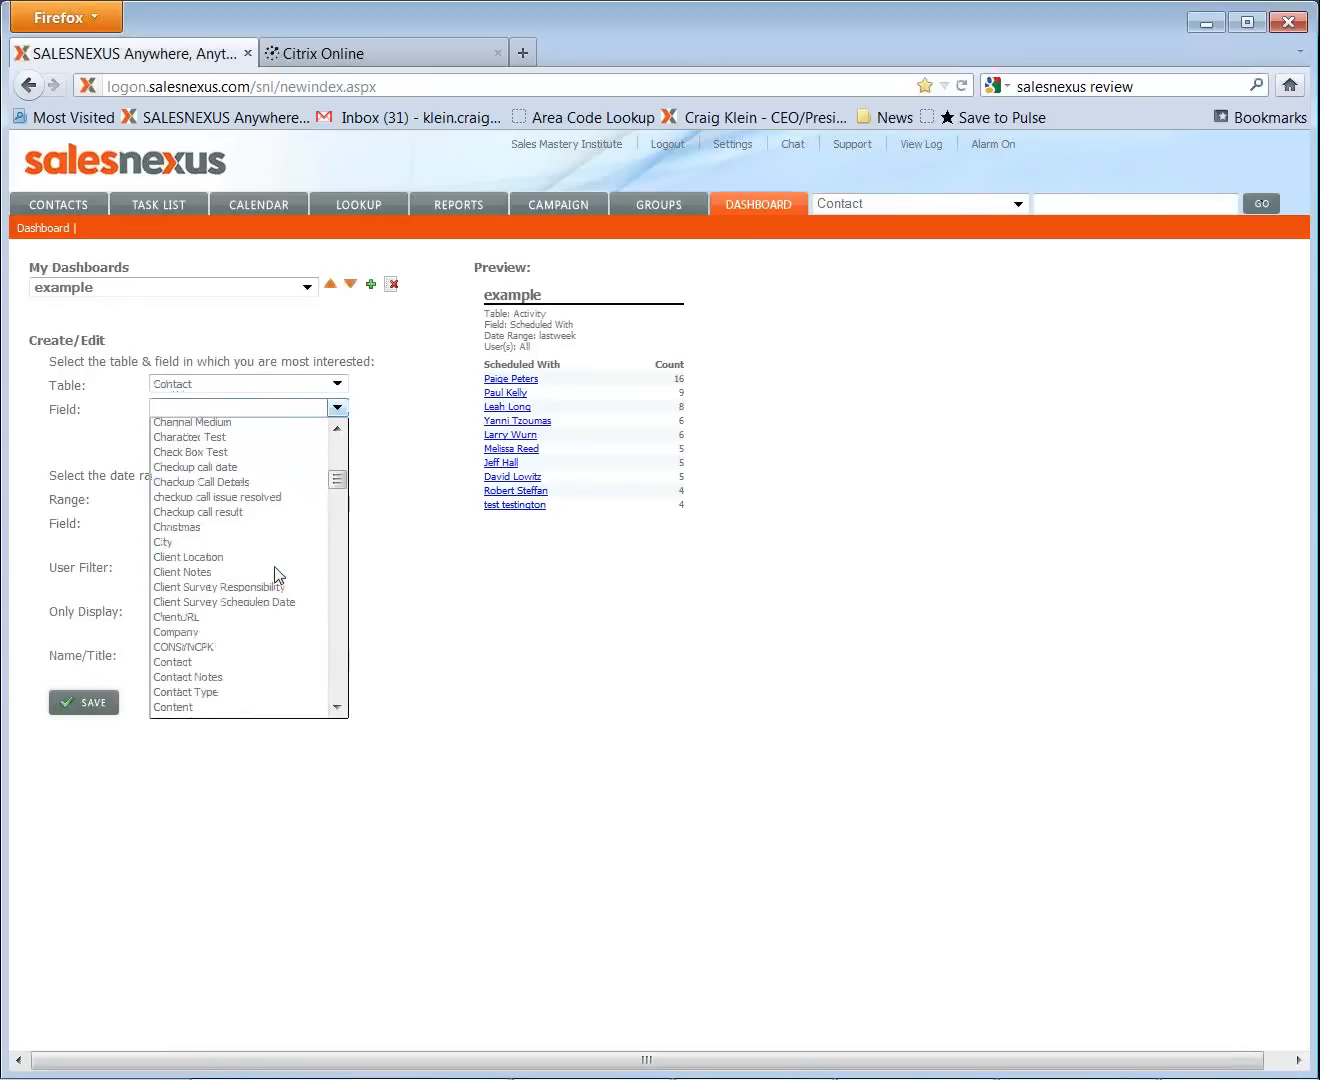
pyautogui.scroll(-3, 278, 575)
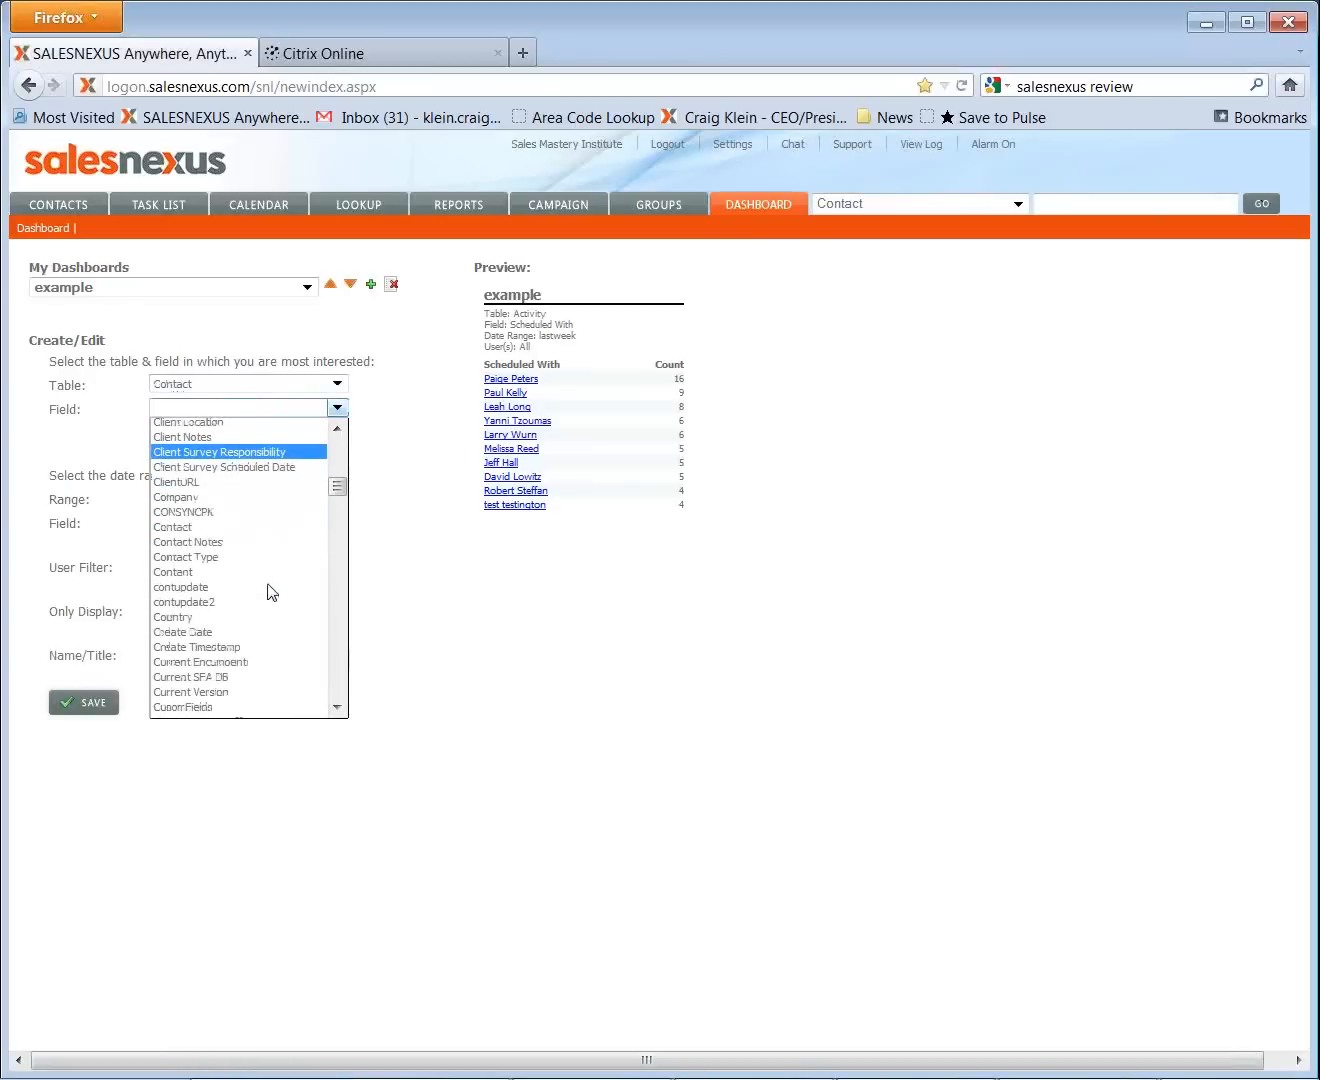
pyautogui.click(273, 680)
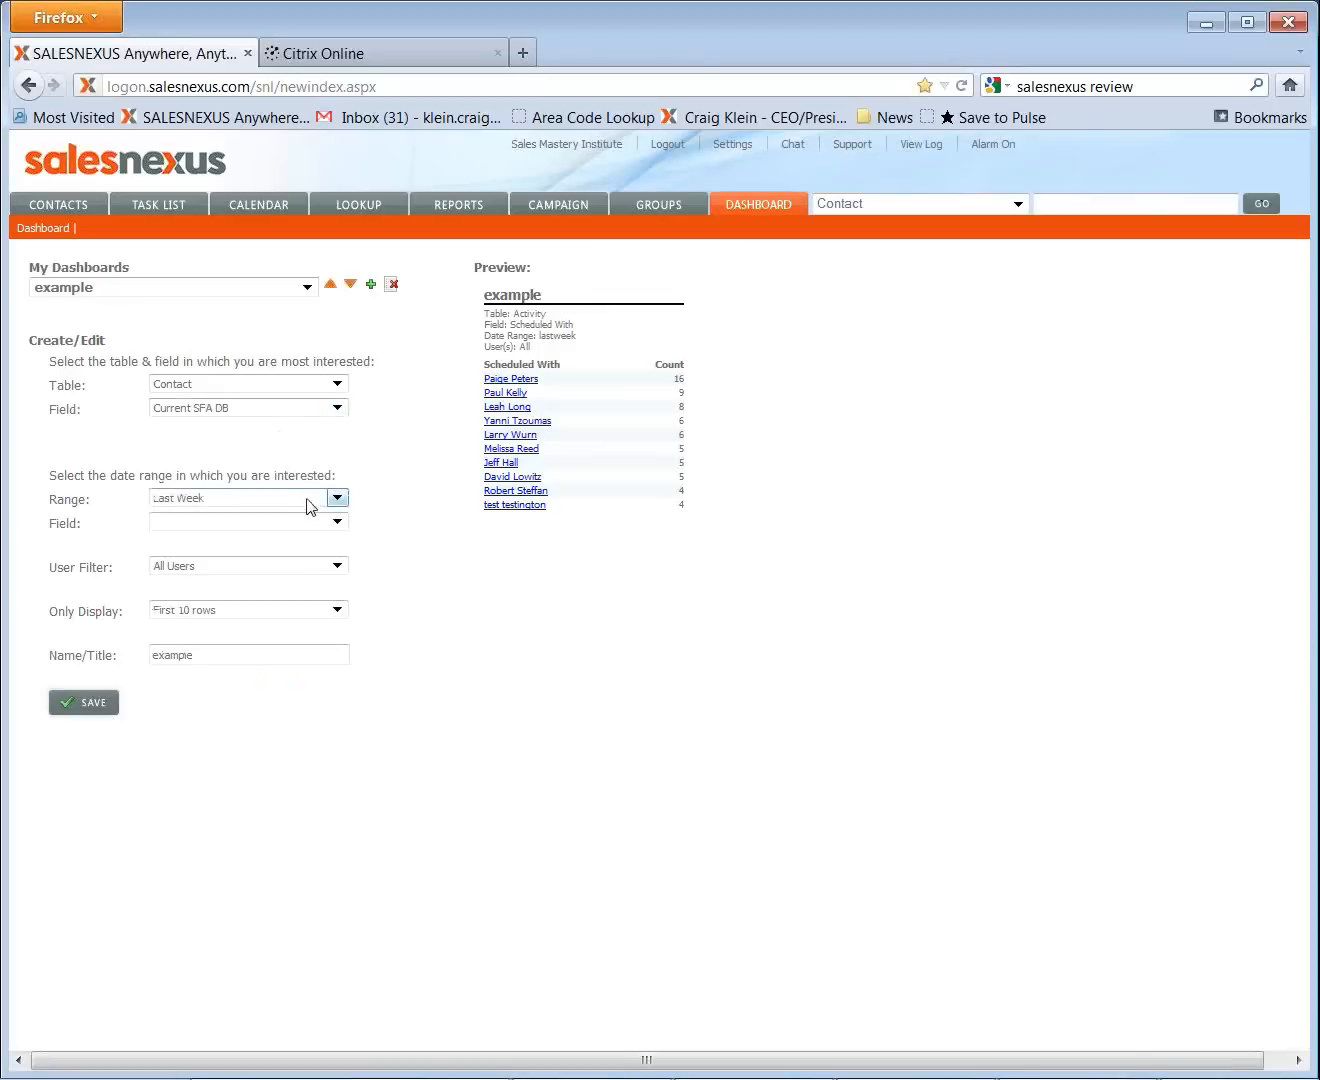
# Apply the example dashboard's date range to the Edit Date field and save the dashboard
pyautogui.click(303, 524)
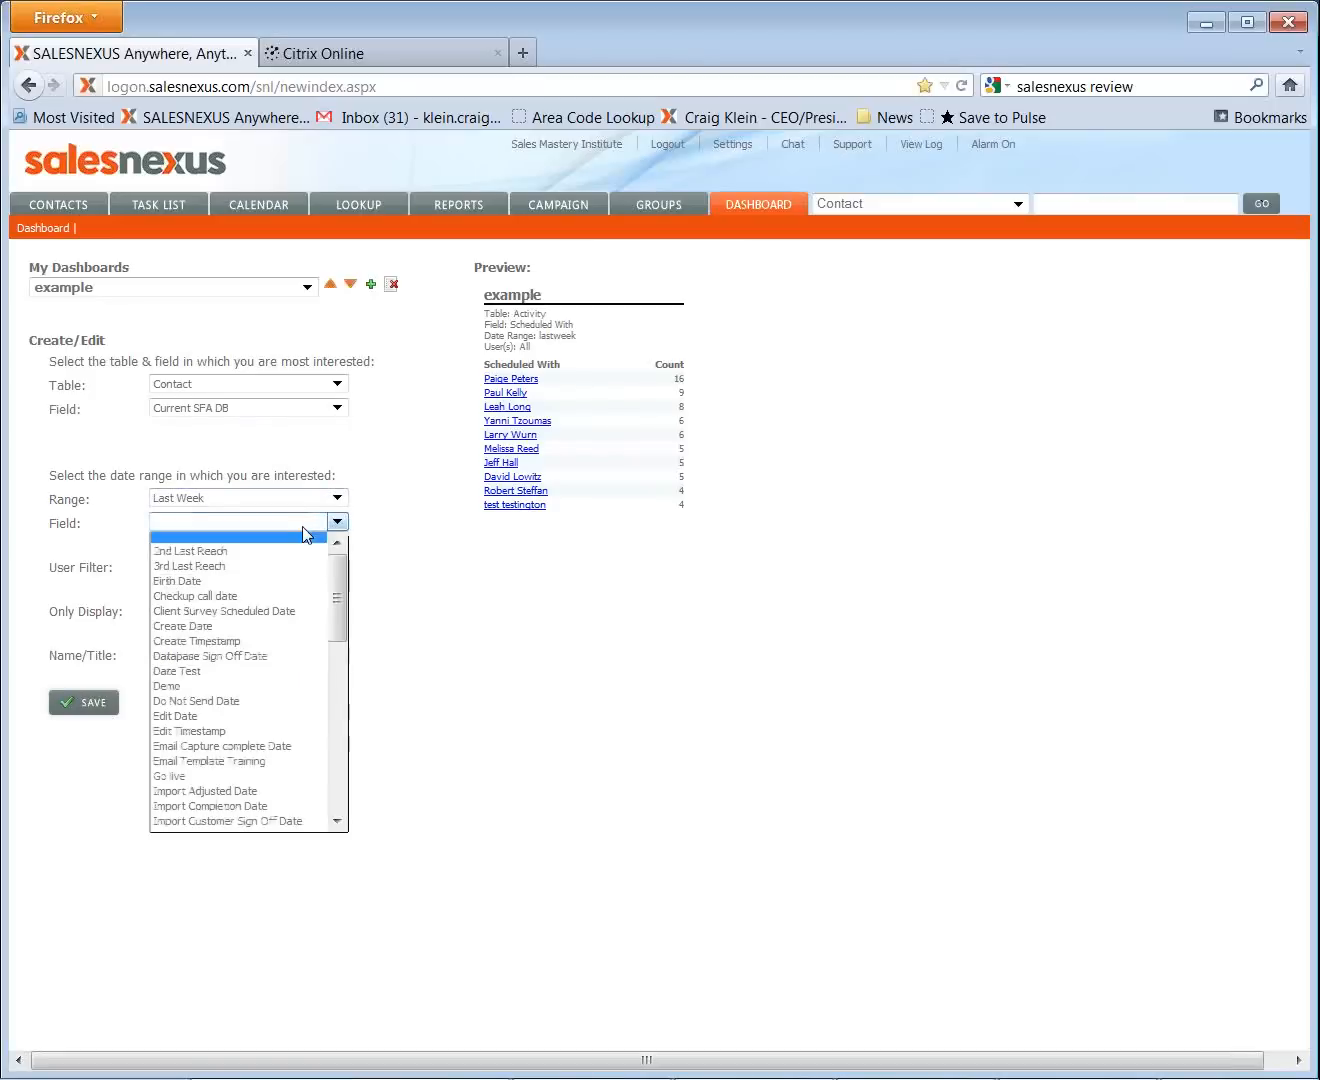
pyautogui.scroll(-3, 268, 709)
pyautogui.scroll(2, 268, 709)
pyautogui.scroll(1, 268, 710)
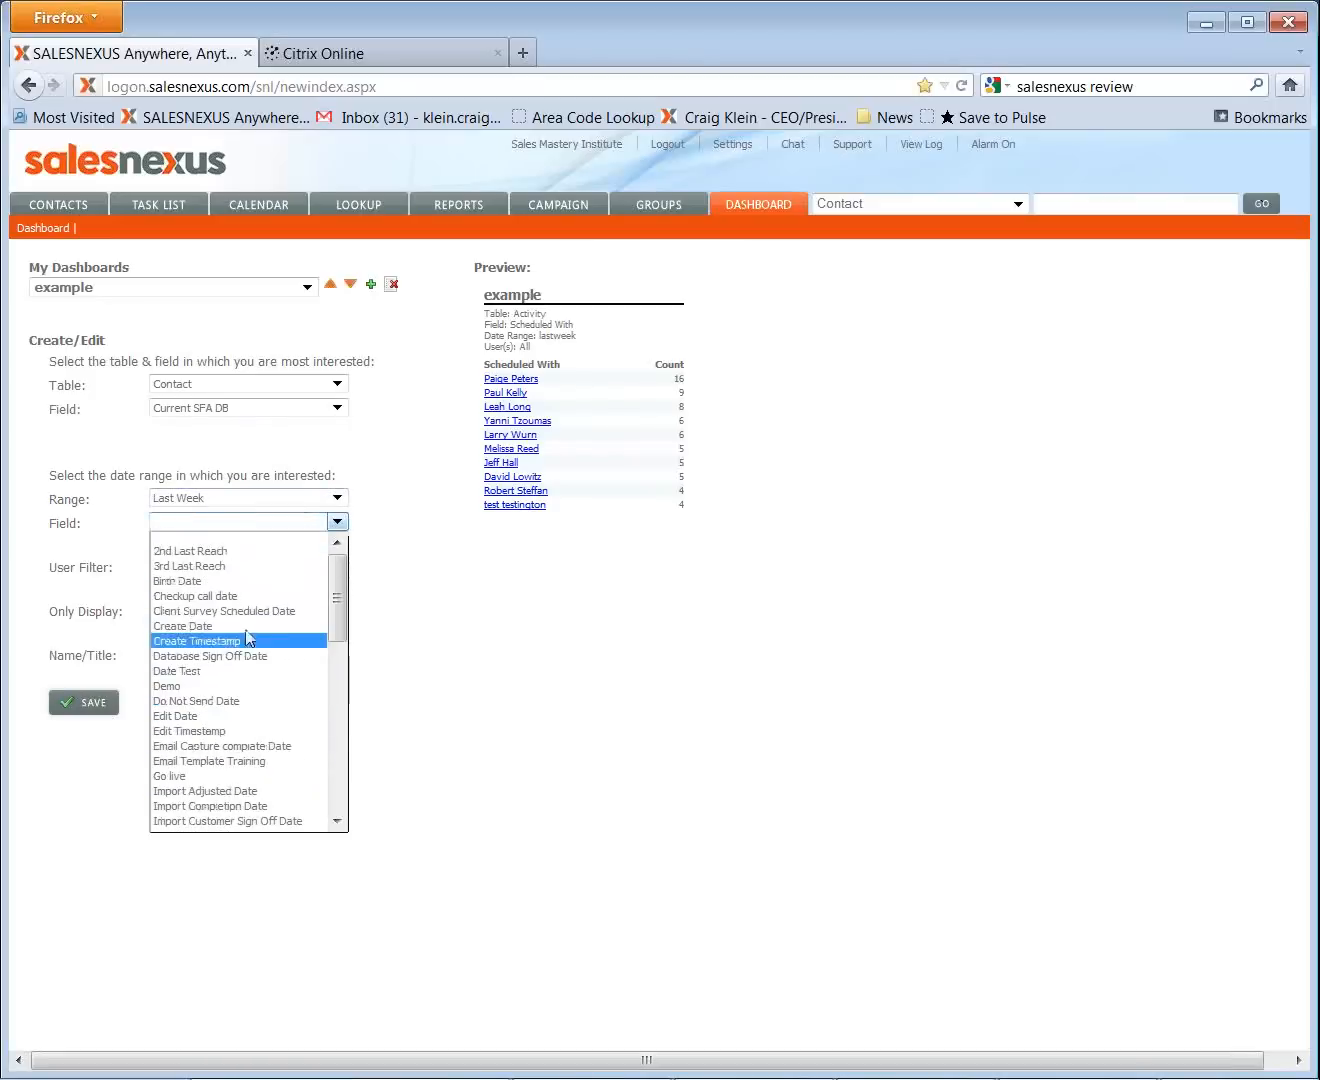
pyautogui.click(229, 715)
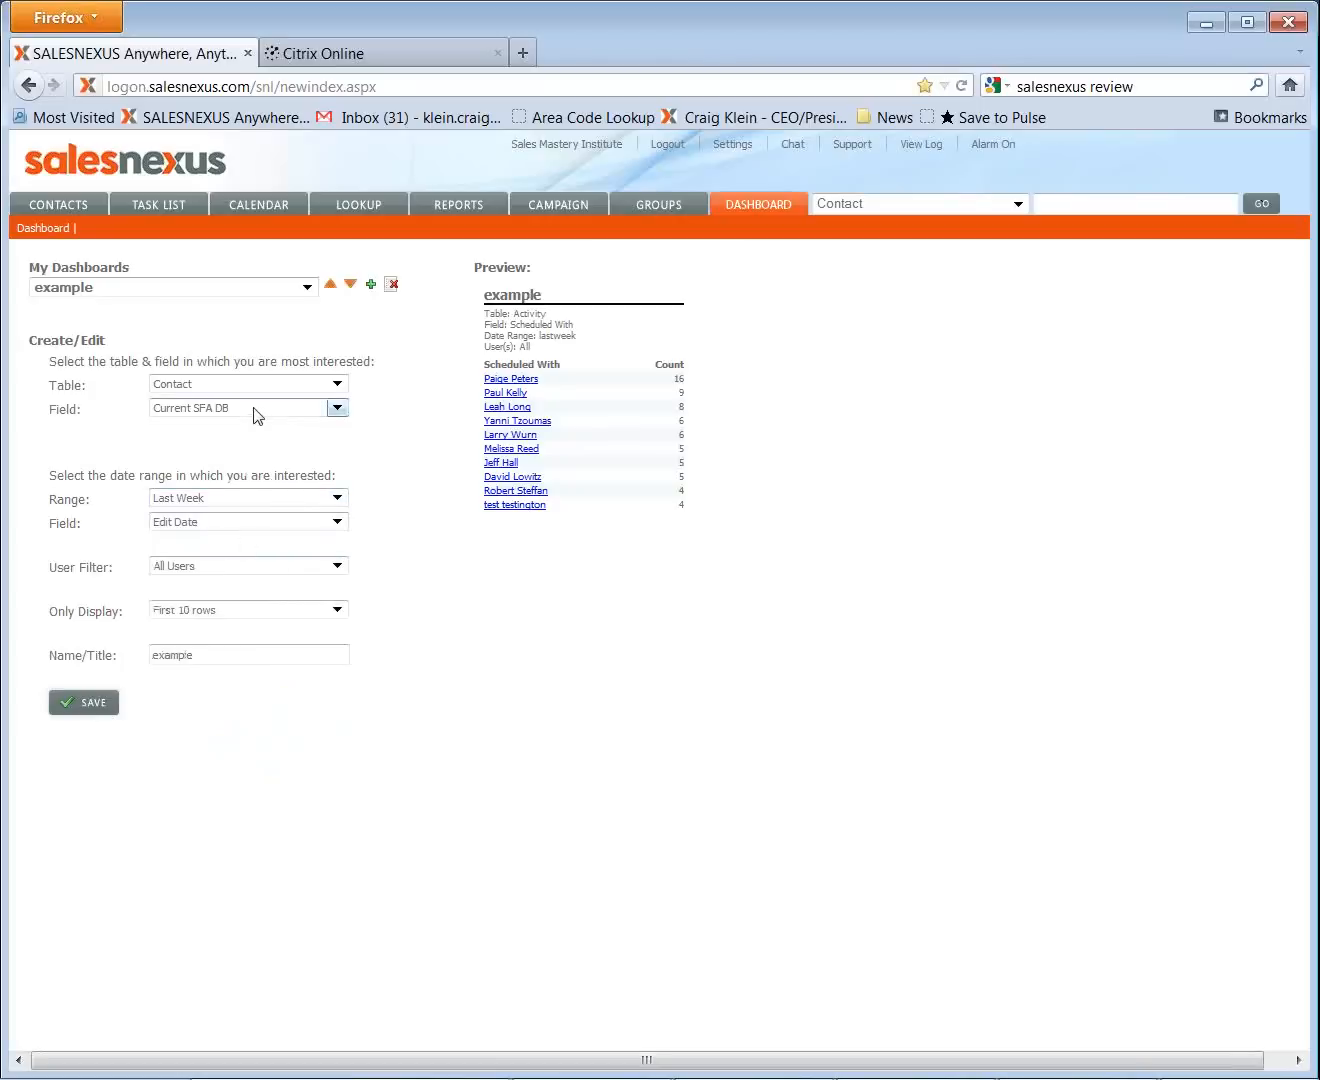
pyautogui.click(85, 706)
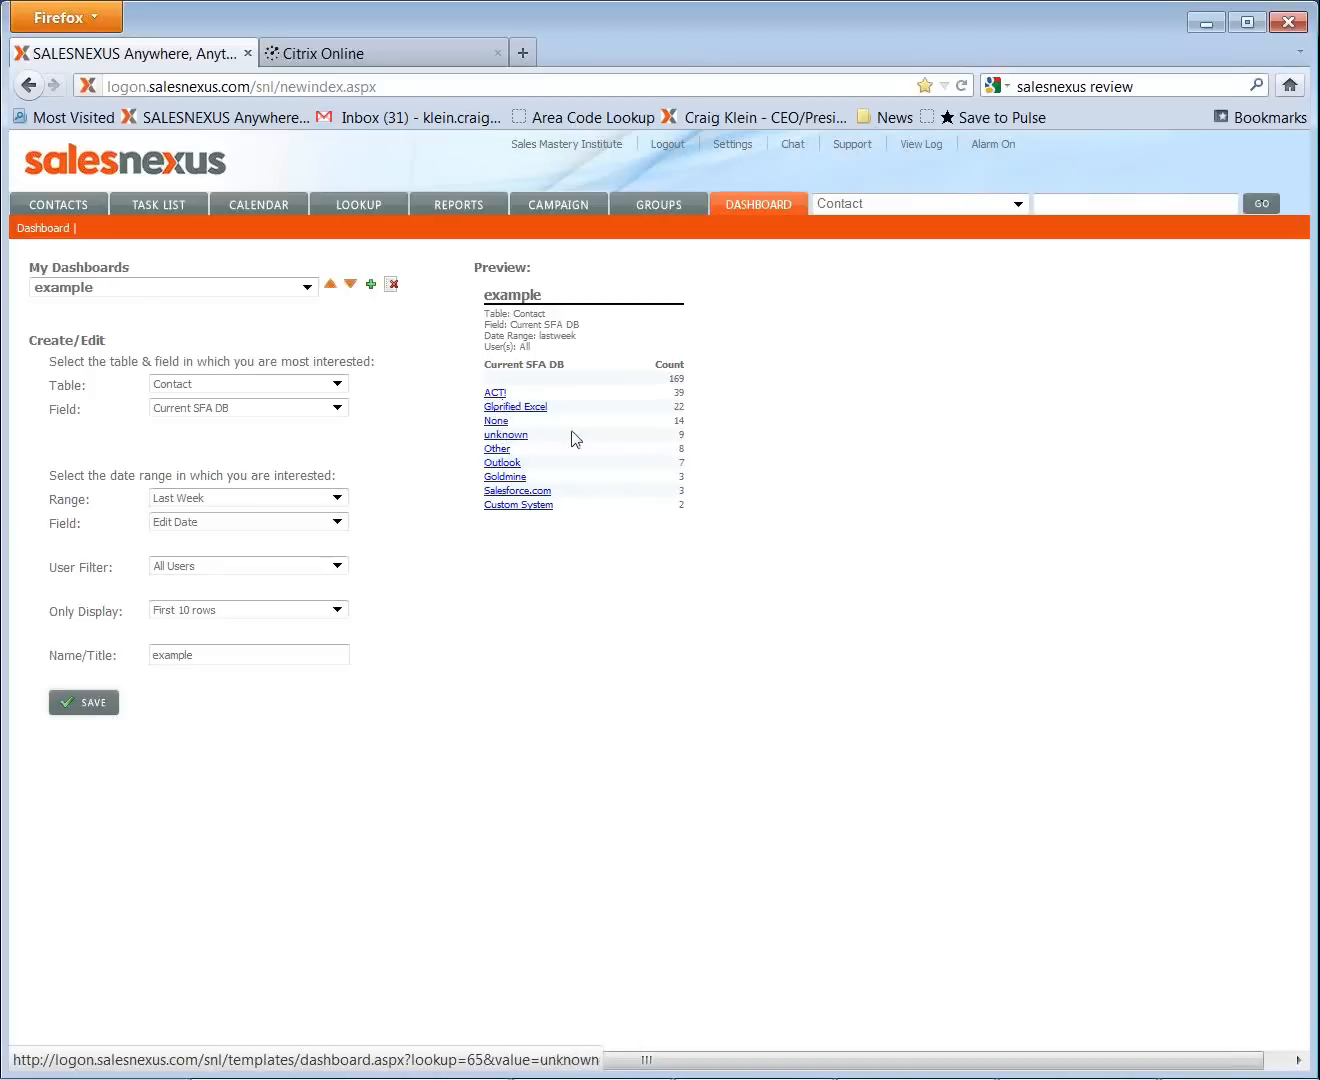
# Base the example dashboard on the Sale table with Contact as its field and Open as the sales status
pyautogui.click(340, 390)
pyautogui.click(210, 462)
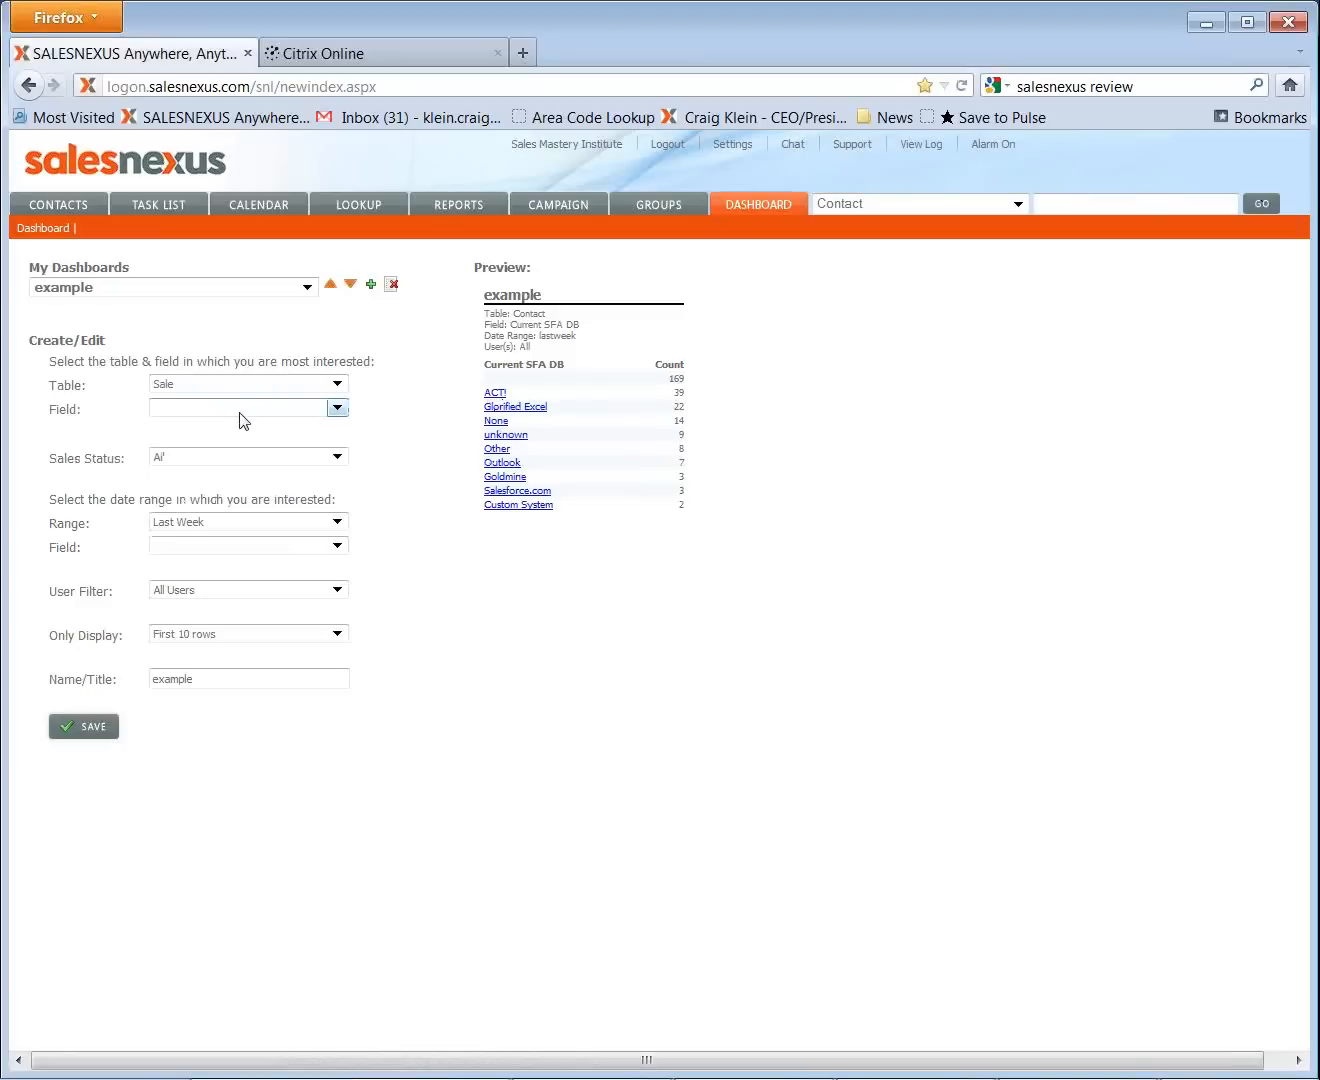
pyautogui.click(241, 419)
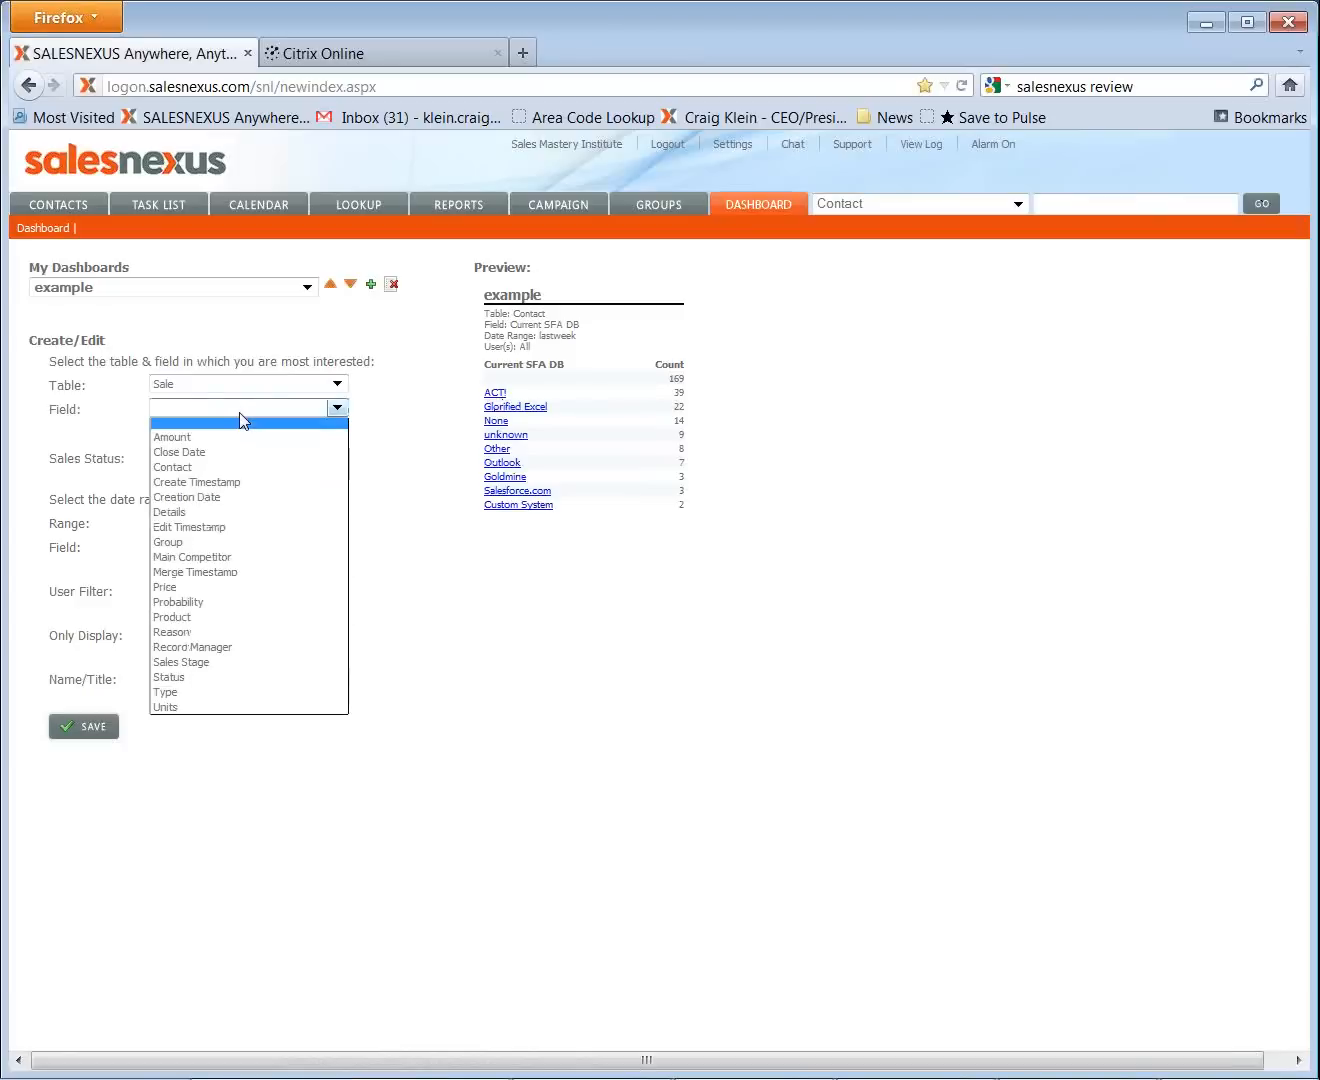
pyautogui.click(212, 469)
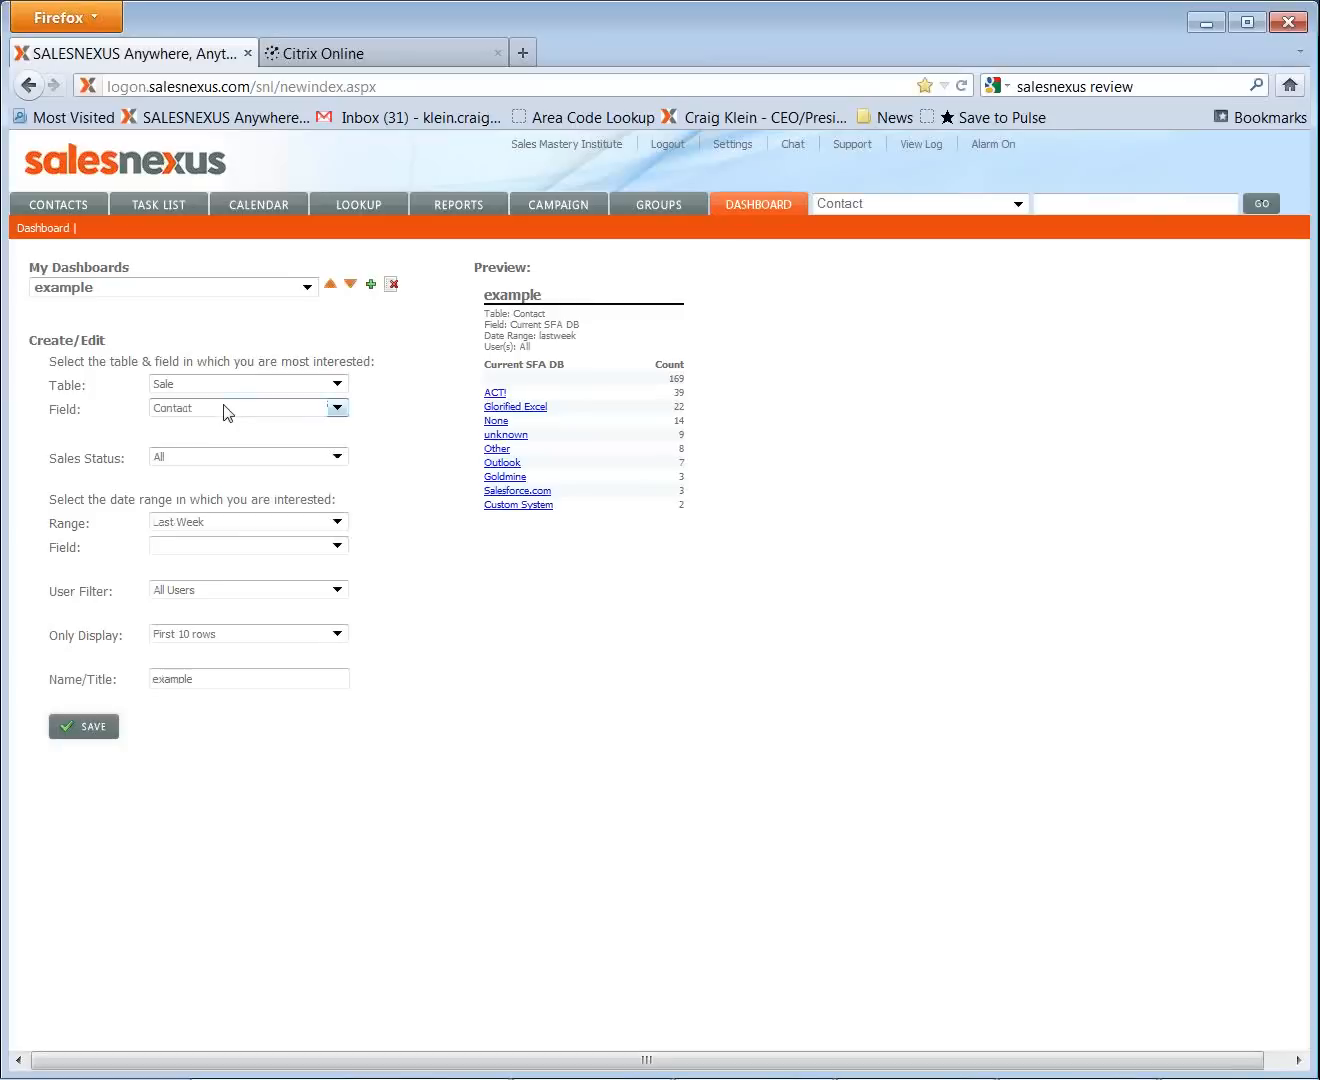
pyautogui.click(234, 460)
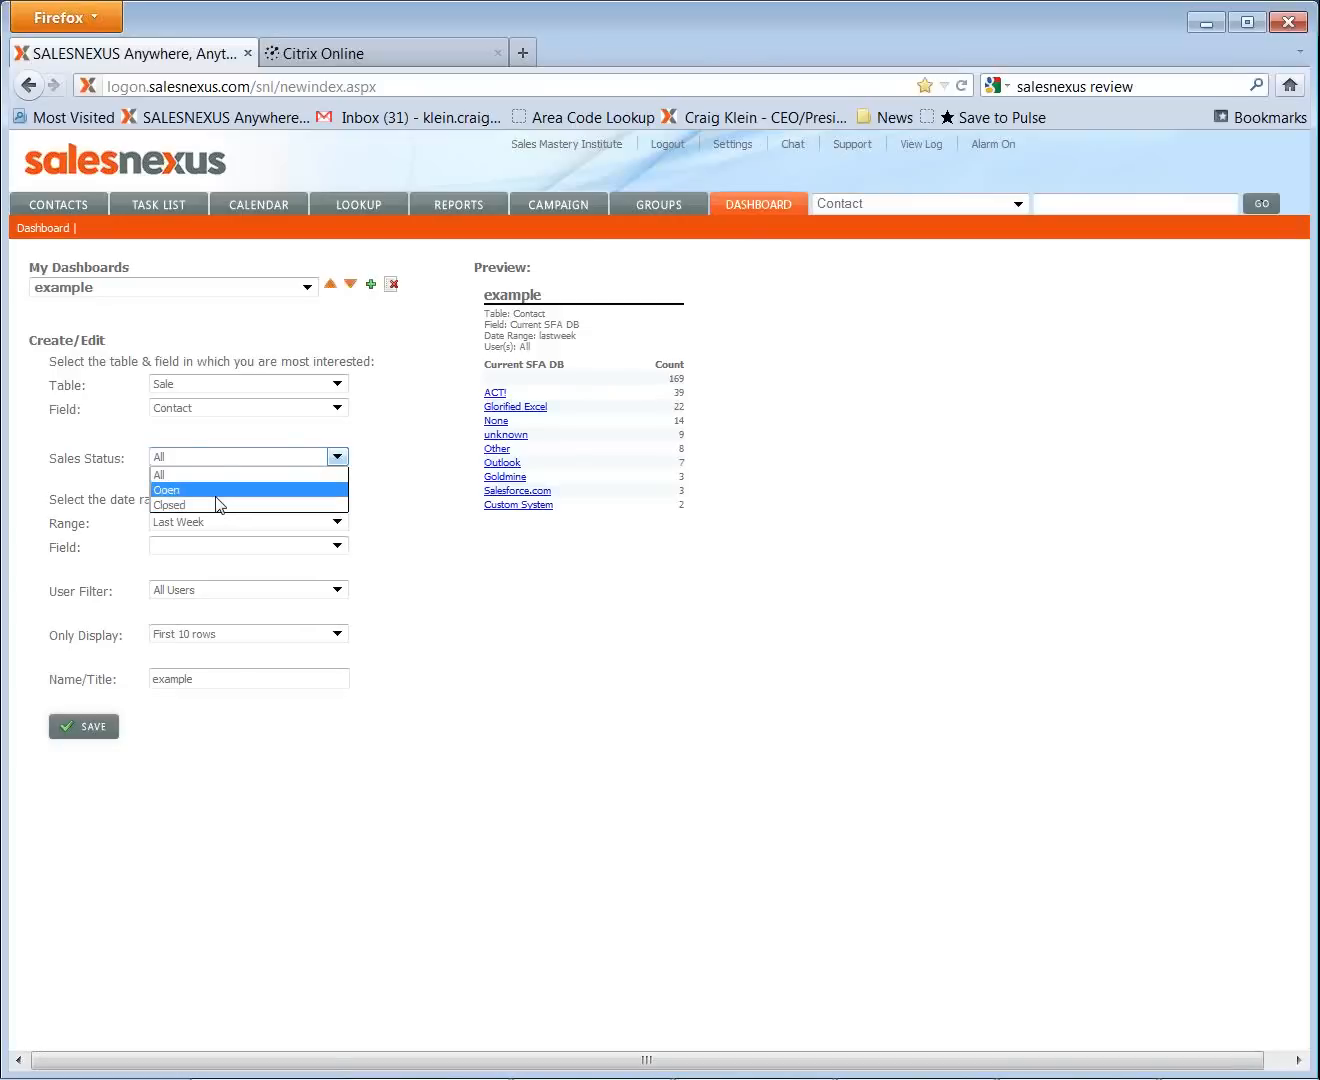
pyautogui.click(216, 491)
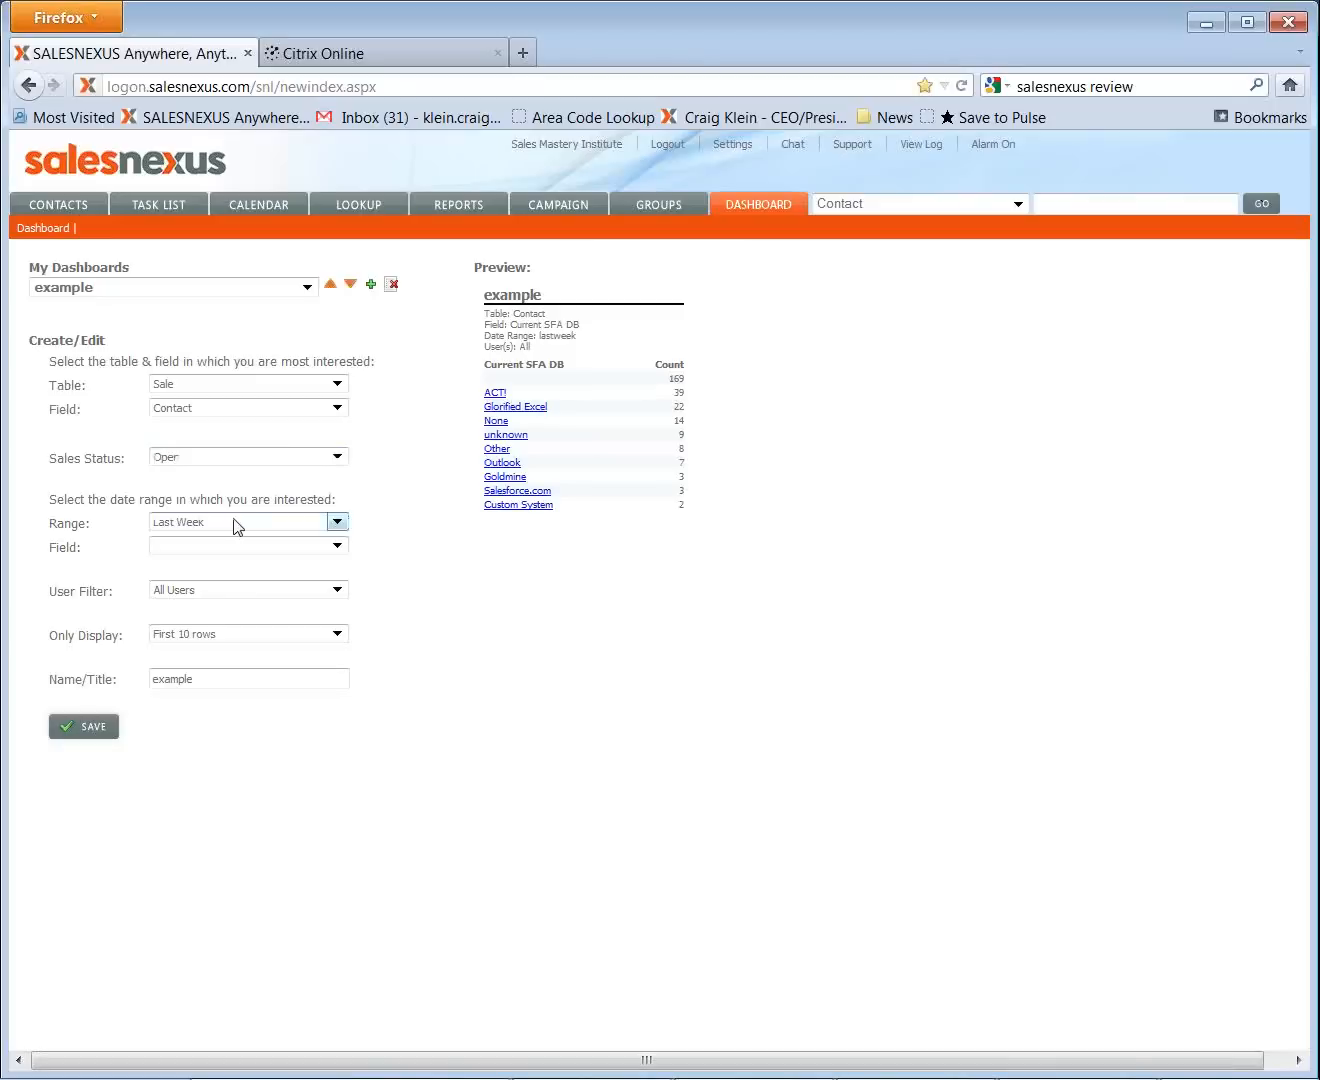
# Set the date range to This Quarter on the Close Date field, save the example dashboard and view it in the dashboard overview
pyautogui.click(237, 527)
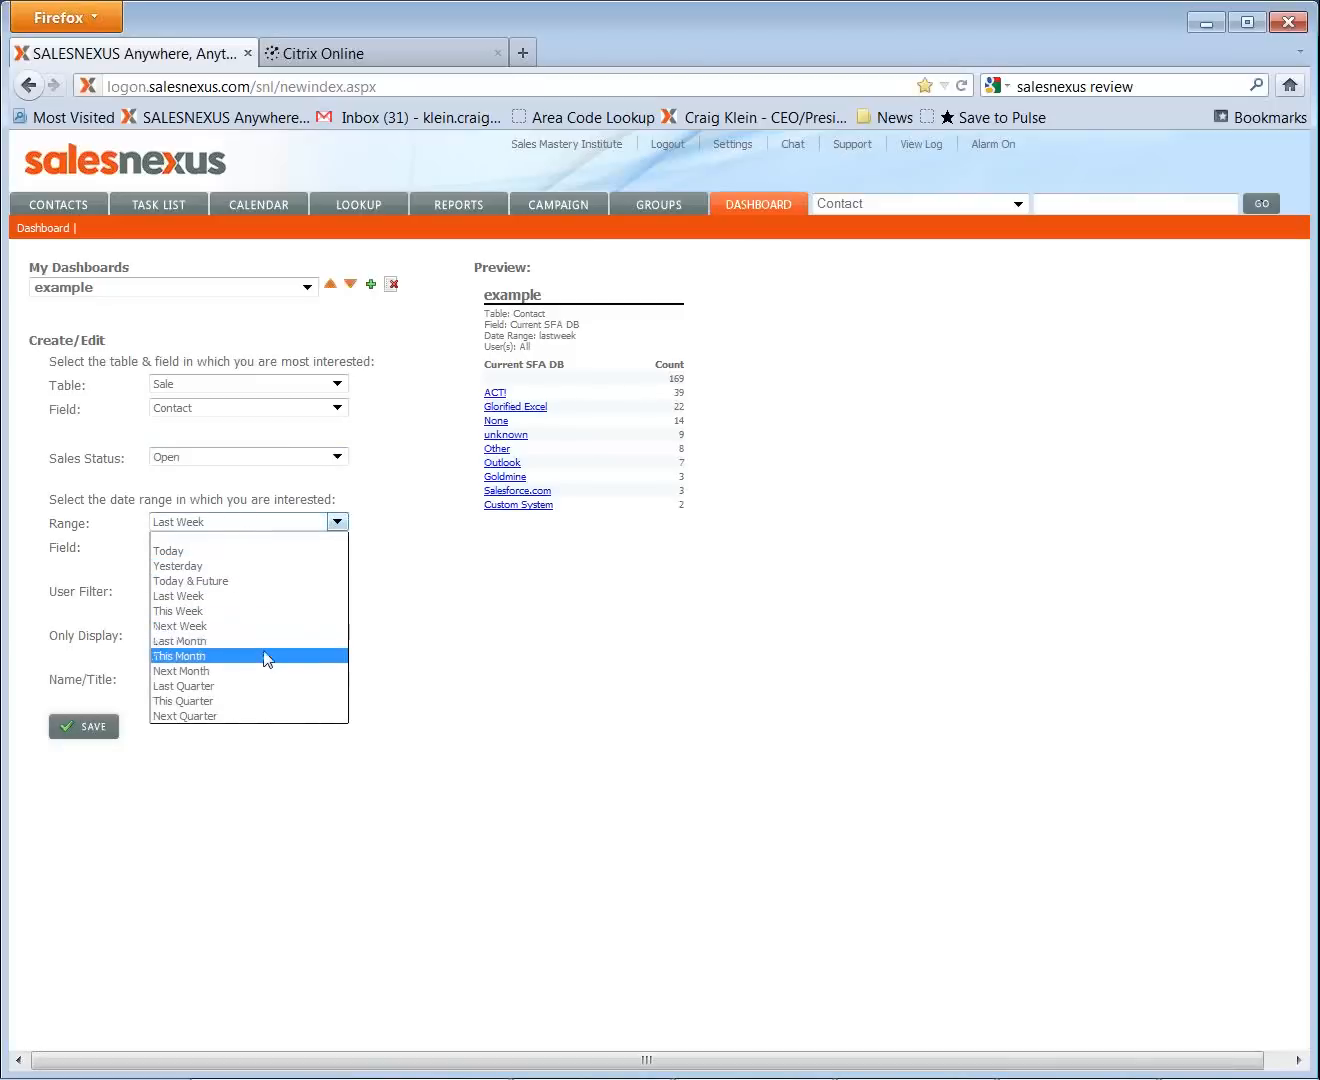
pyautogui.click(264, 701)
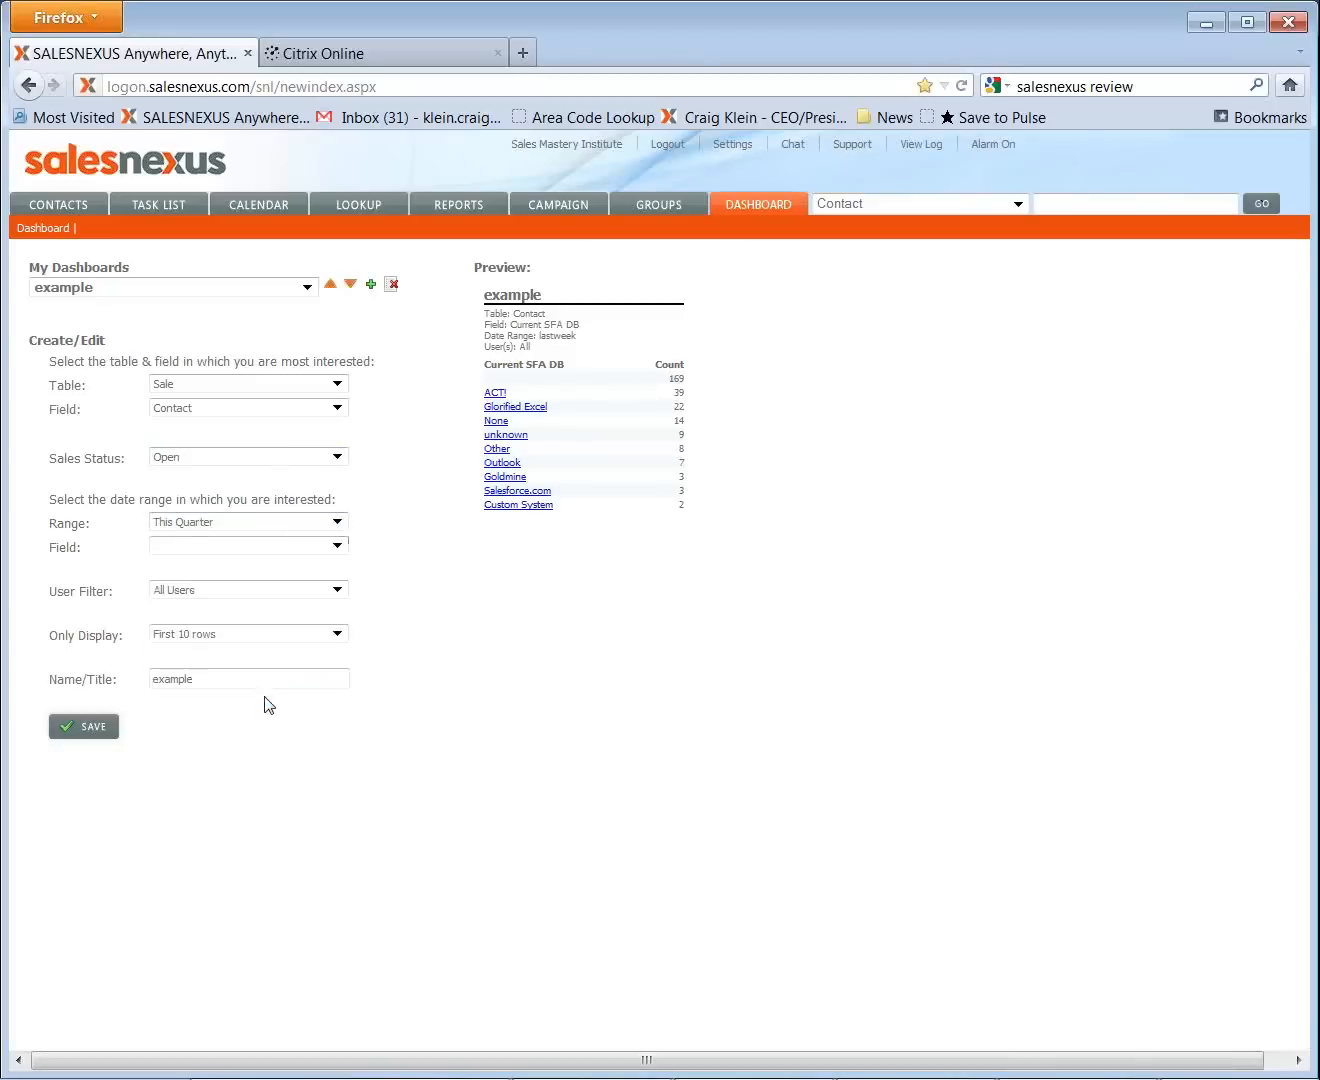
pyautogui.click(256, 547)
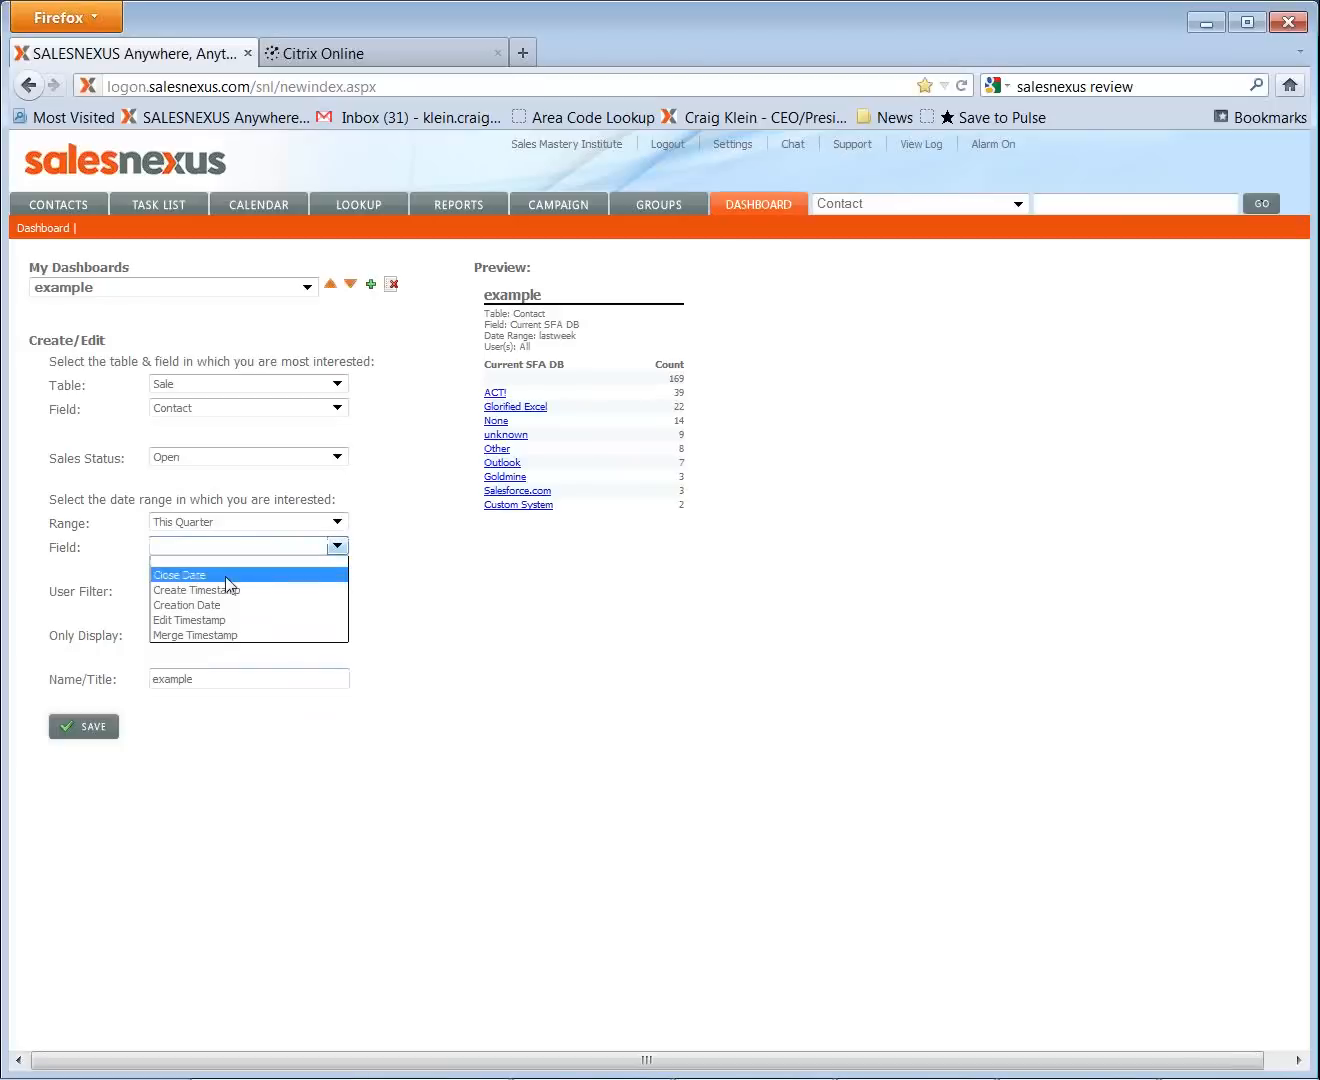
pyautogui.click(228, 577)
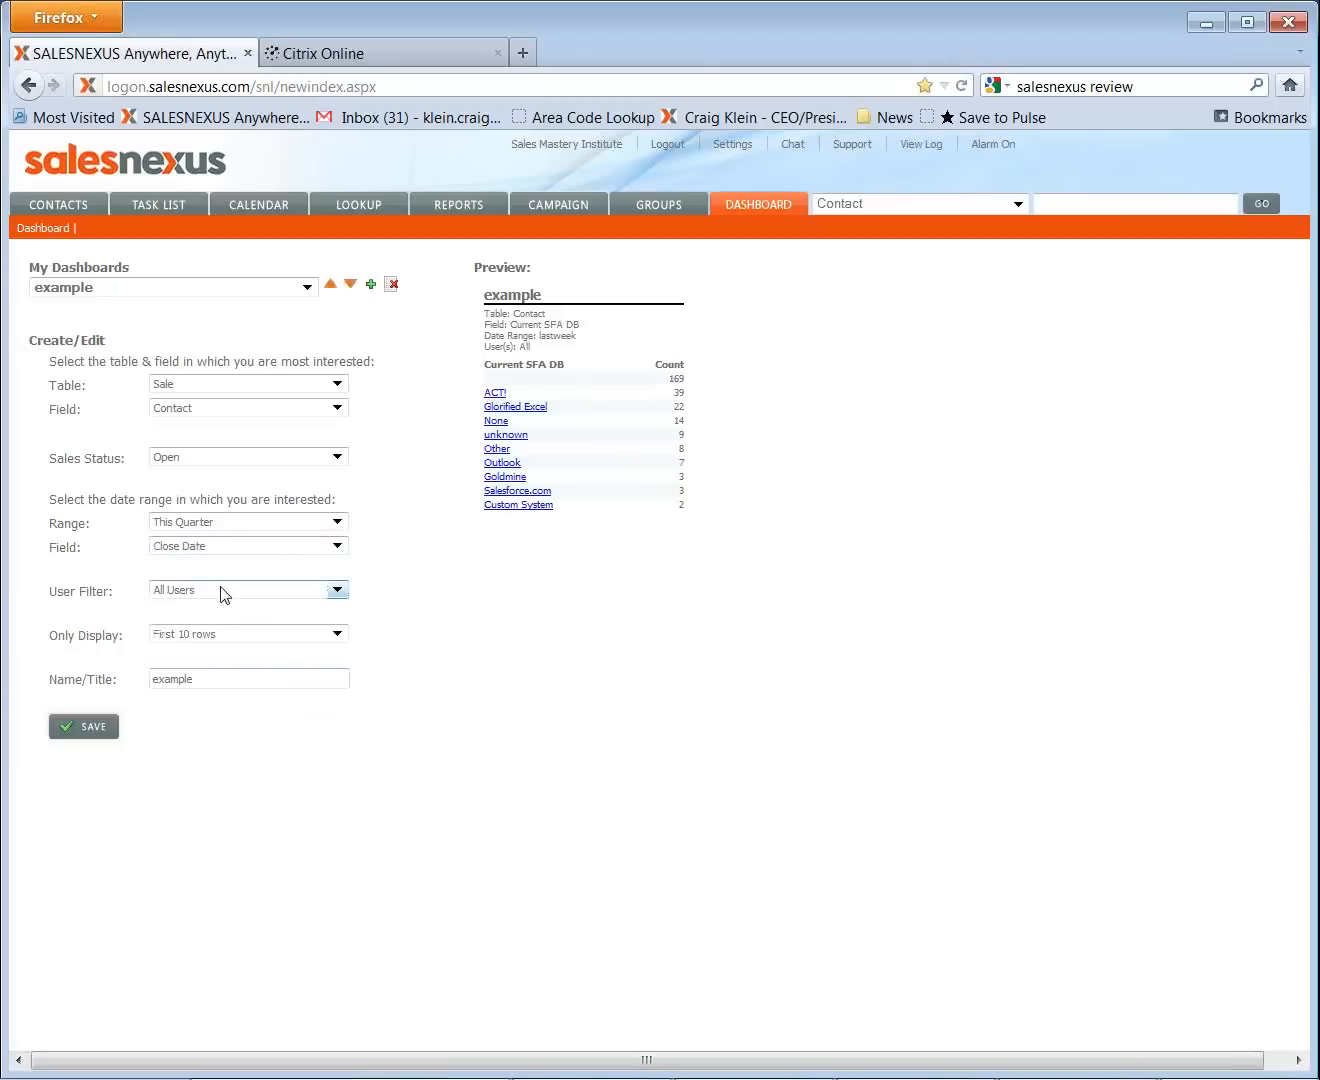
pyautogui.click(83, 732)
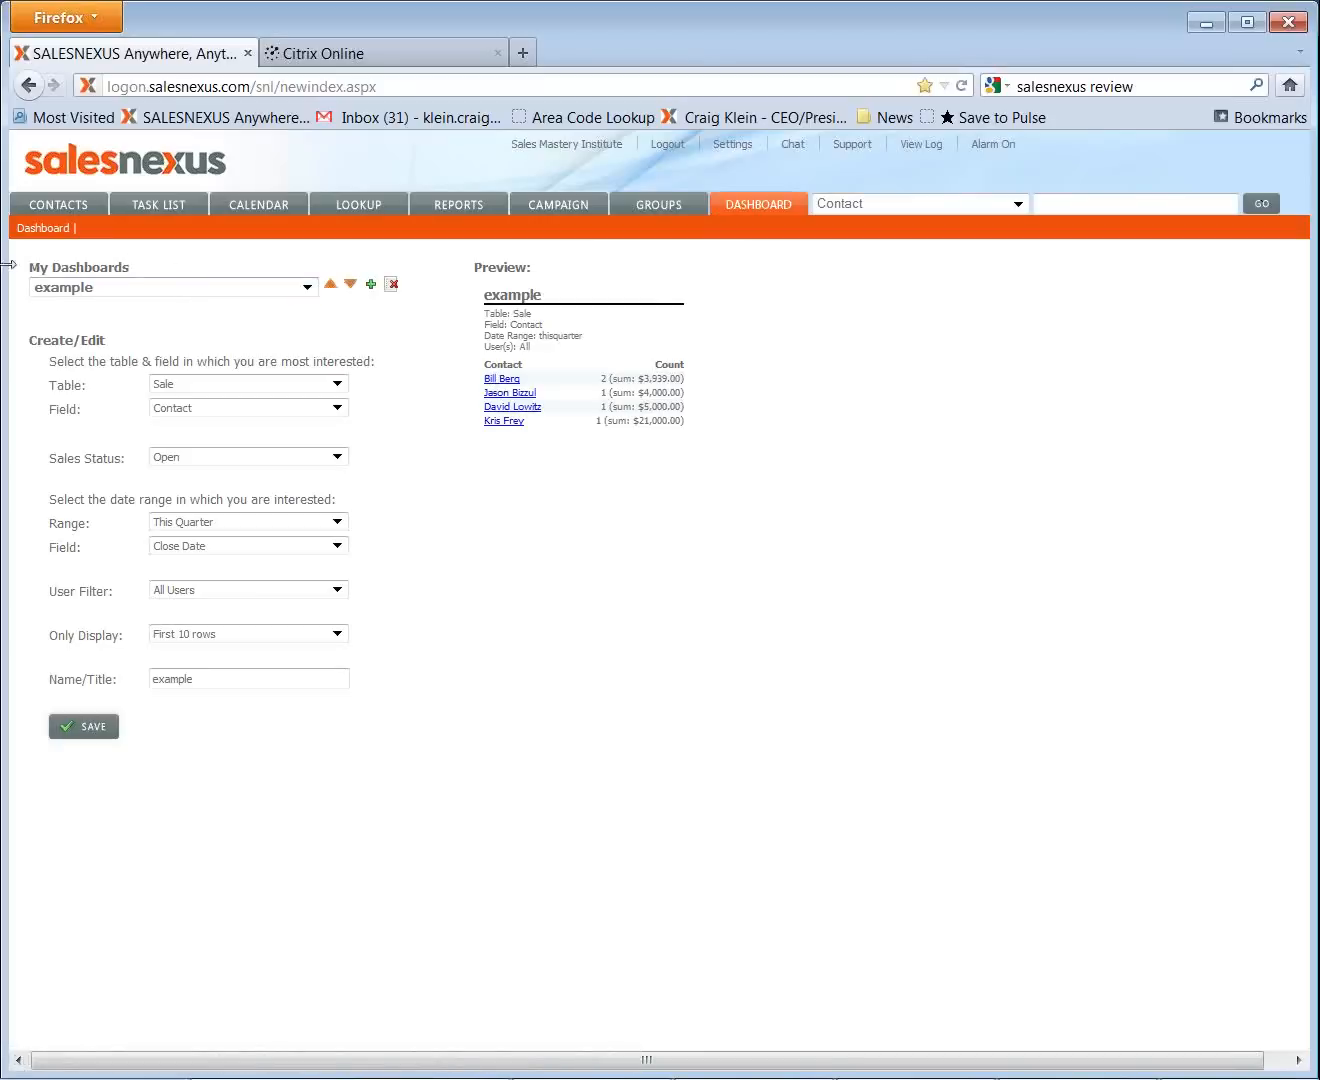
pyautogui.click(47, 229)
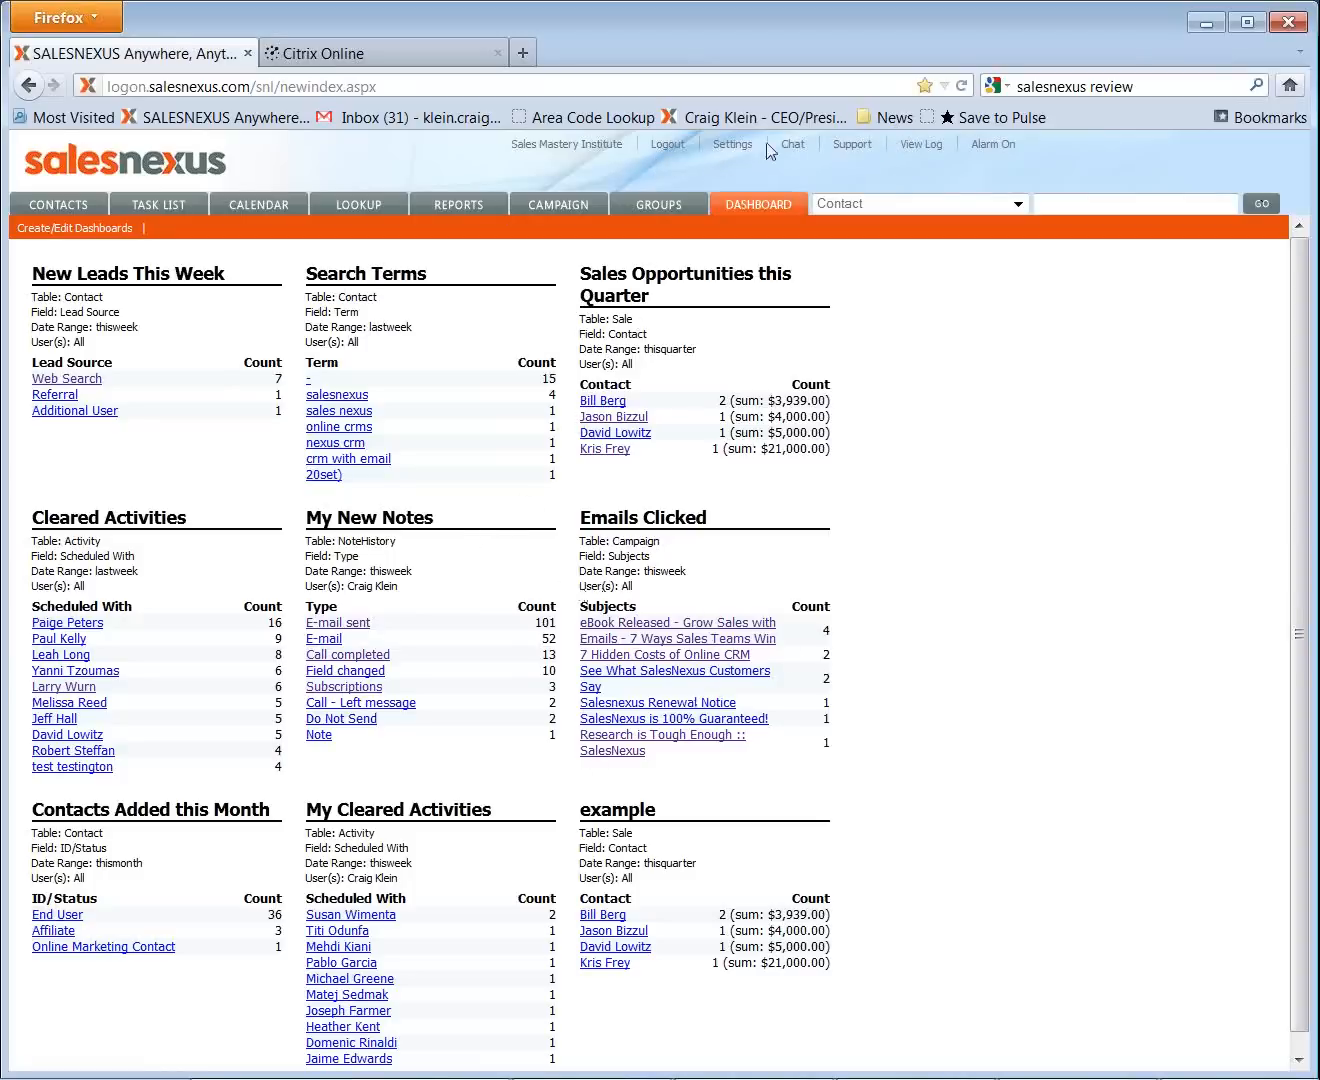
# Set Dashboard as the default page in the user administration settings and return to the dashboard overview
pyautogui.click(727, 151)
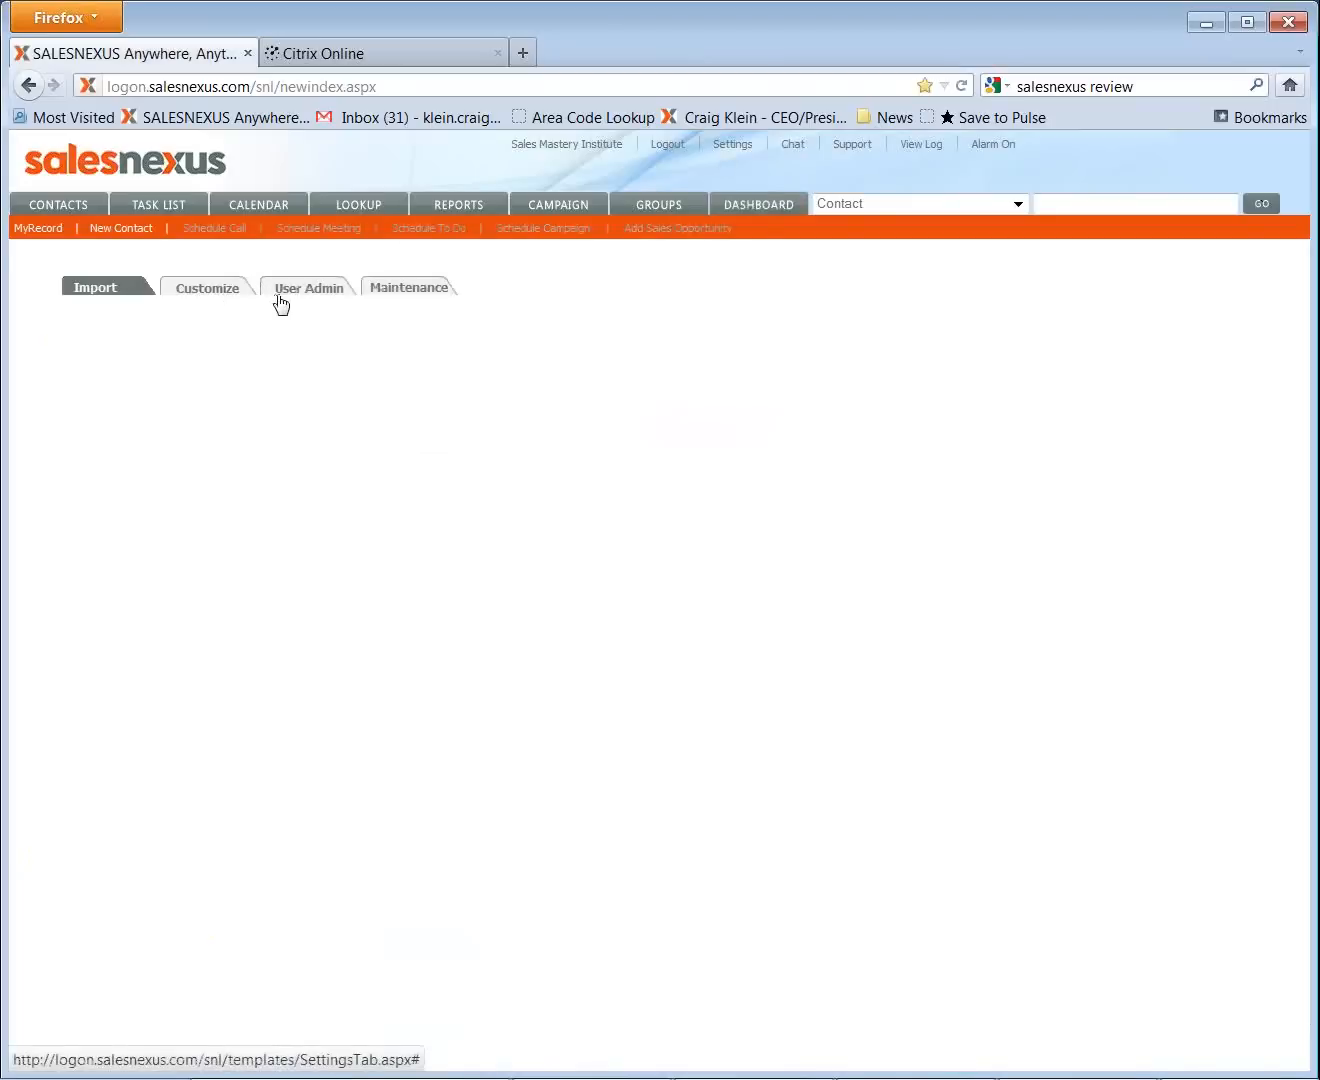
pyautogui.click(291, 290)
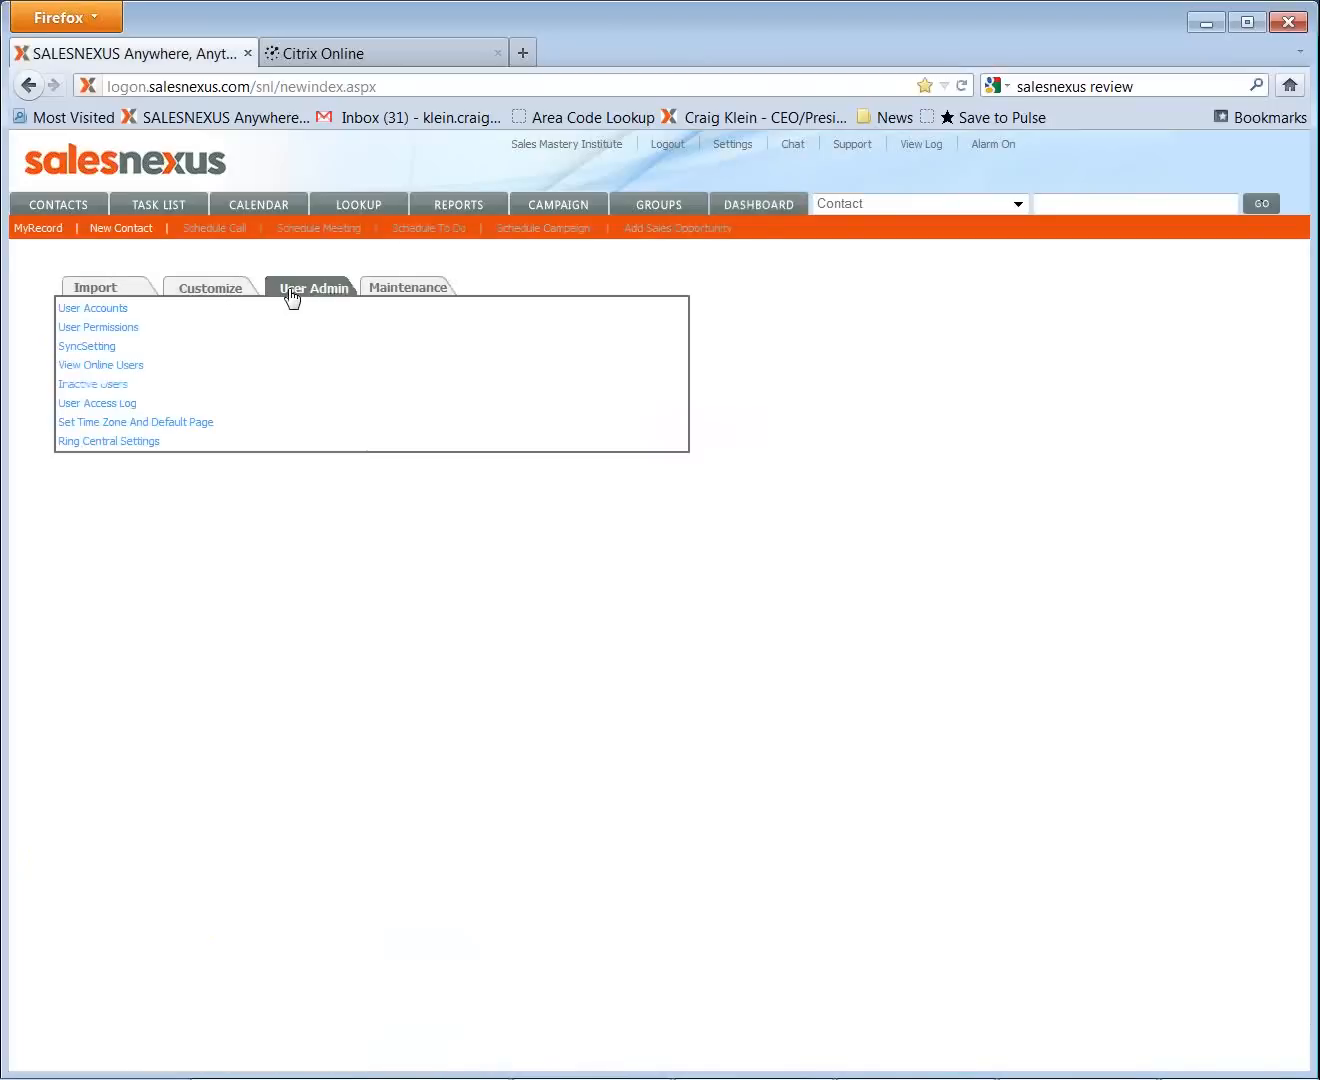
pyautogui.click(116, 426)
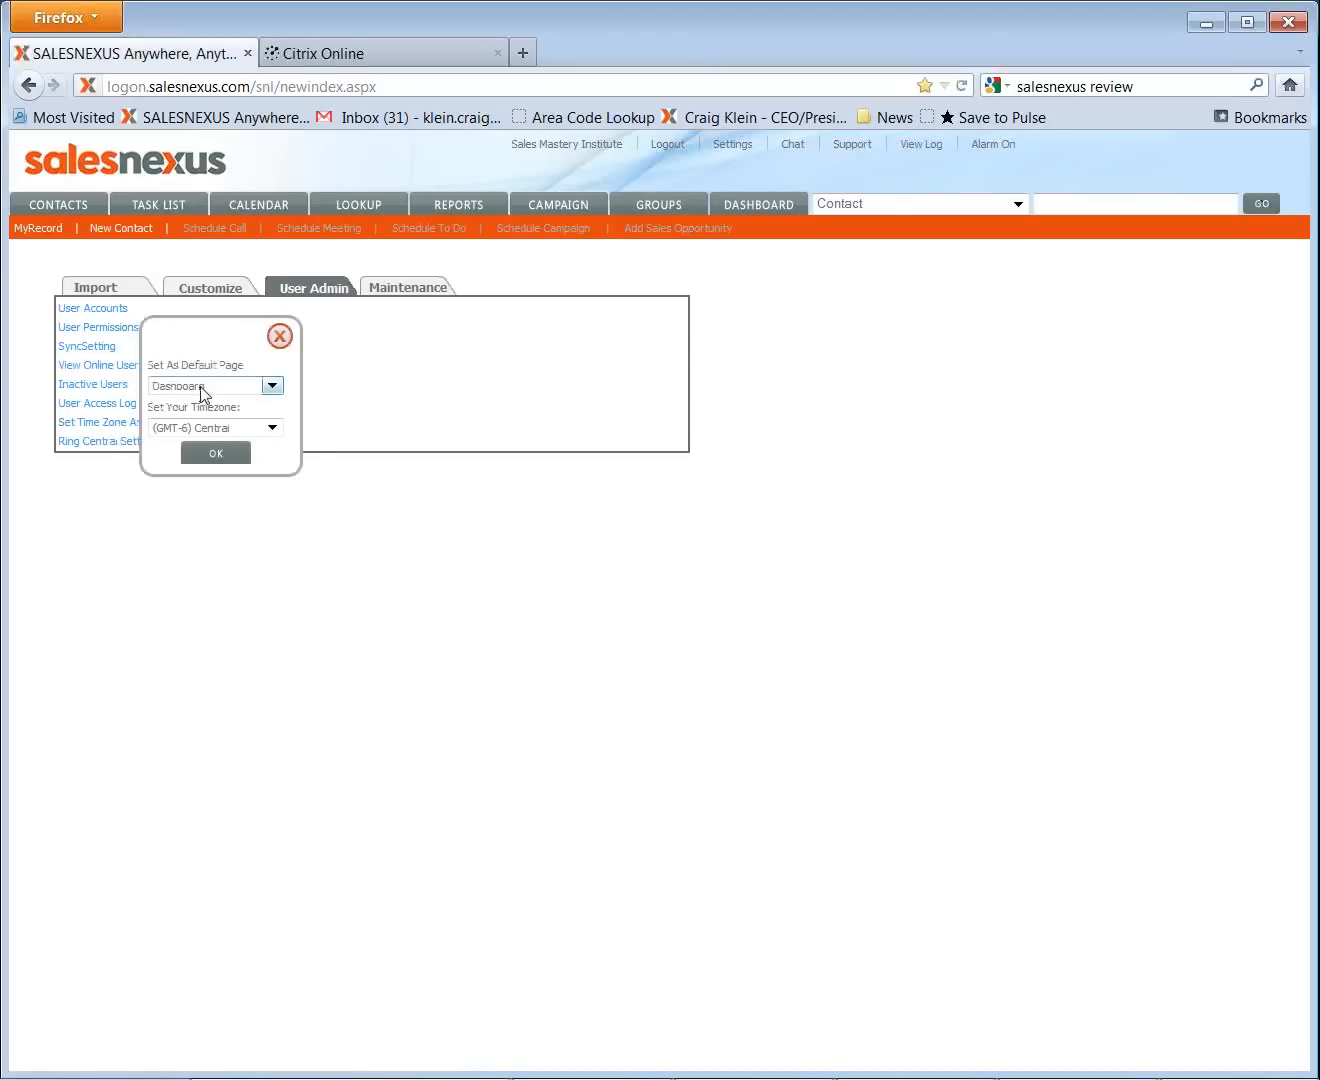
pyautogui.click(202, 387)
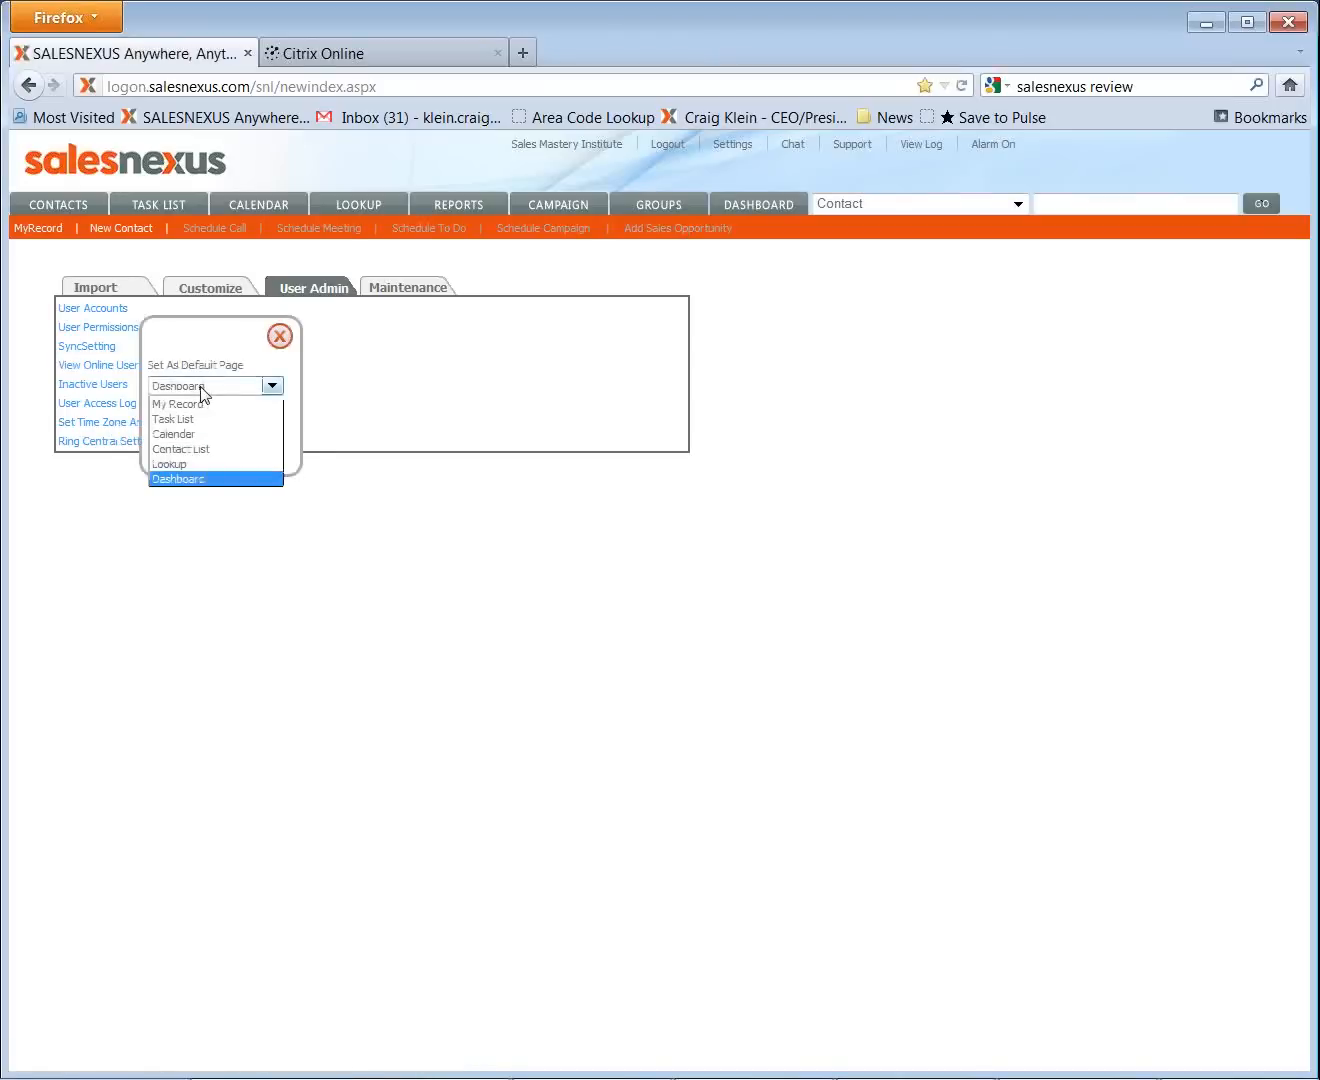
pyautogui.click(188, 478)
pyautogui.click(216, 455)
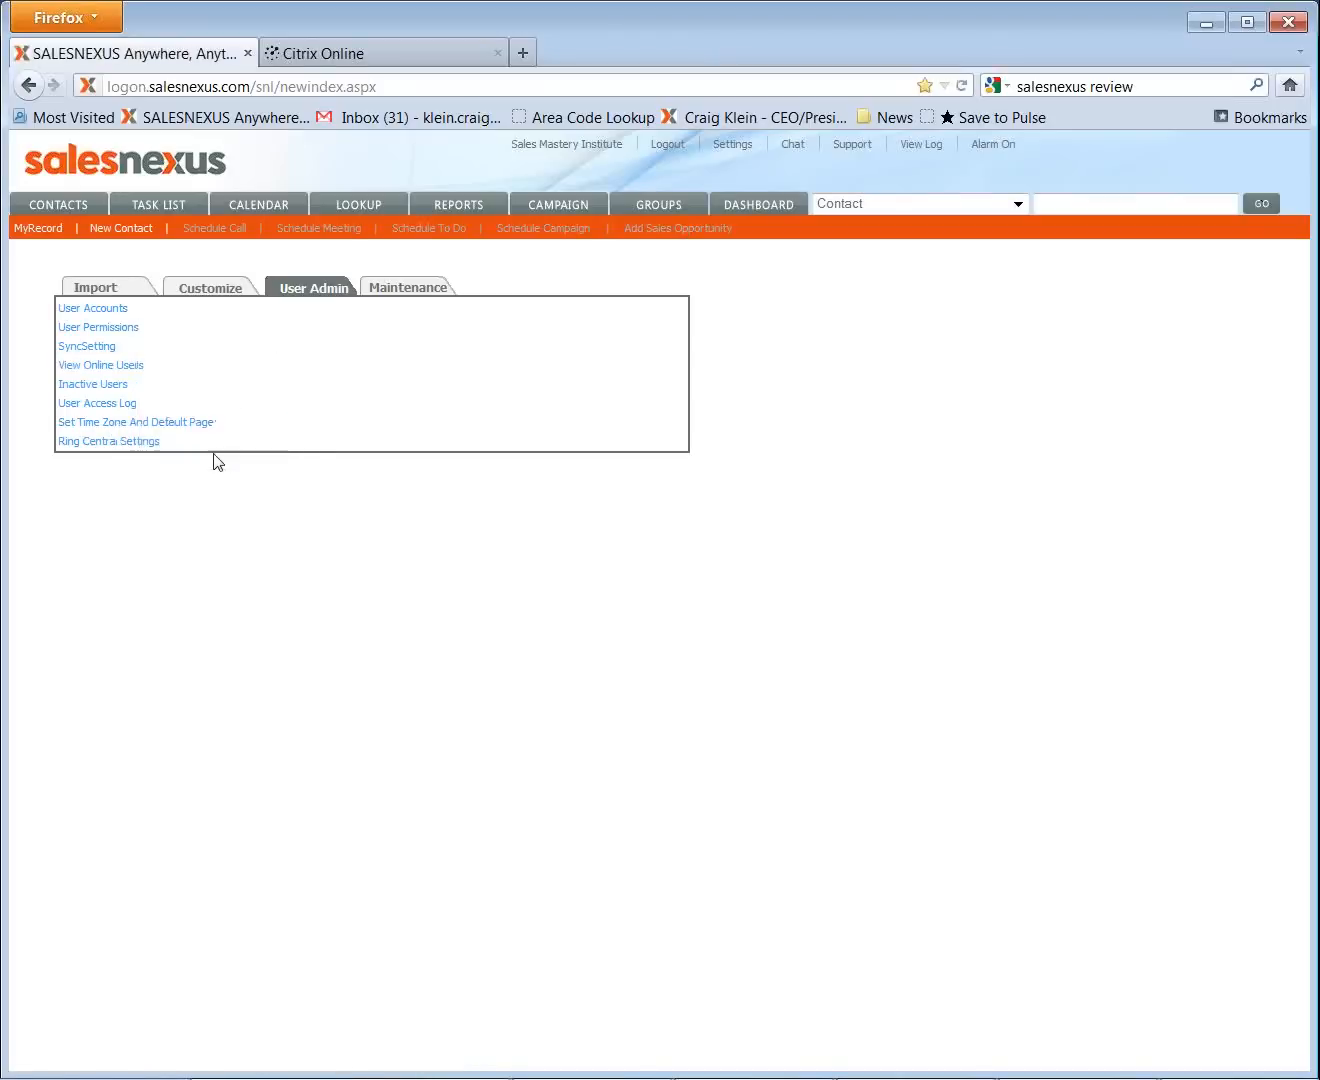
pyautogui.click(773, 206)
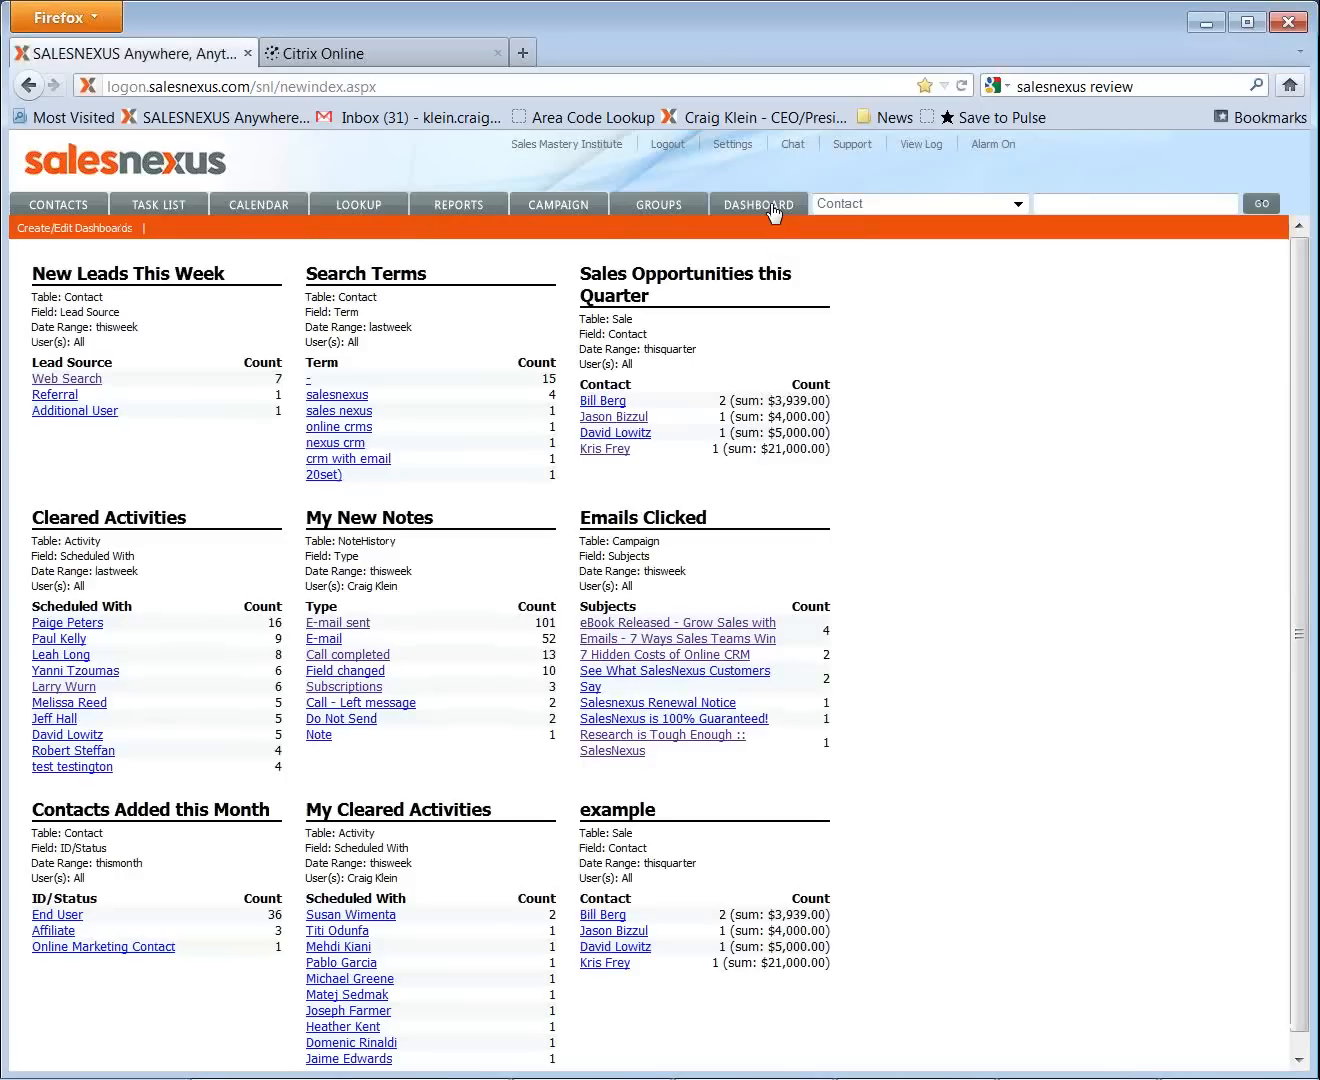